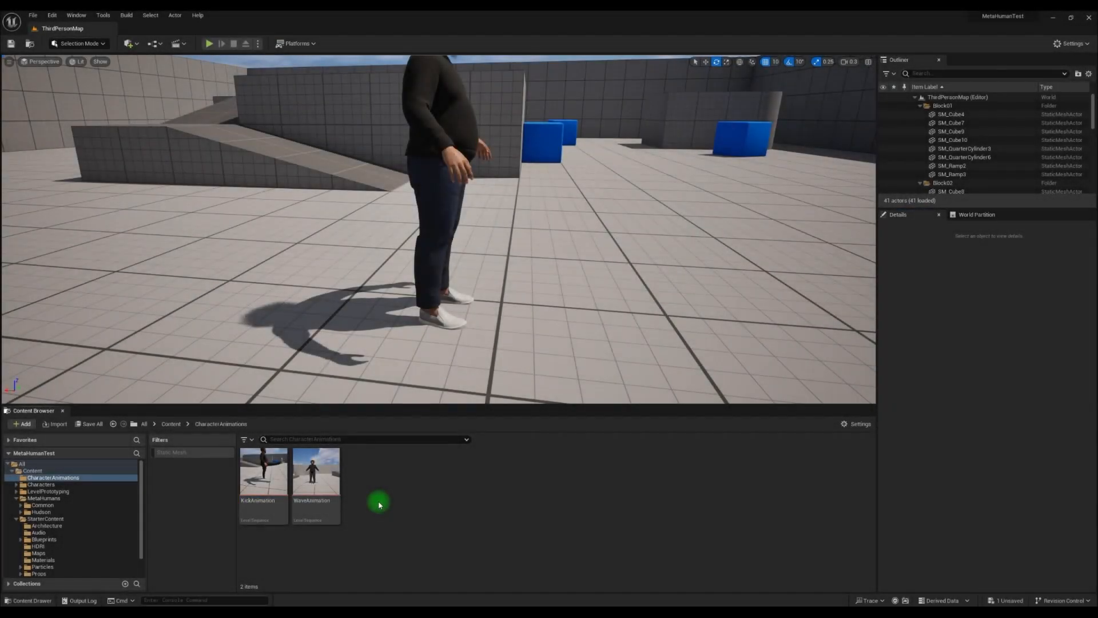
Create a Level Sequence named WeirdFaceAnimation in the CharacterAnimations folder
right_click(379, 504)
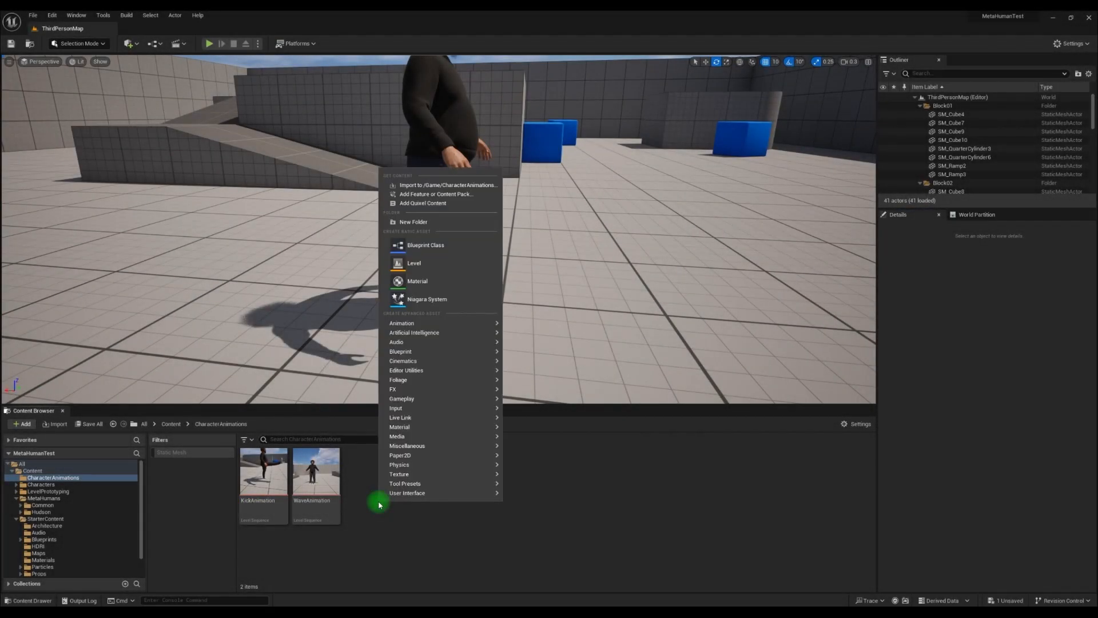
mouse_move(451, 365)
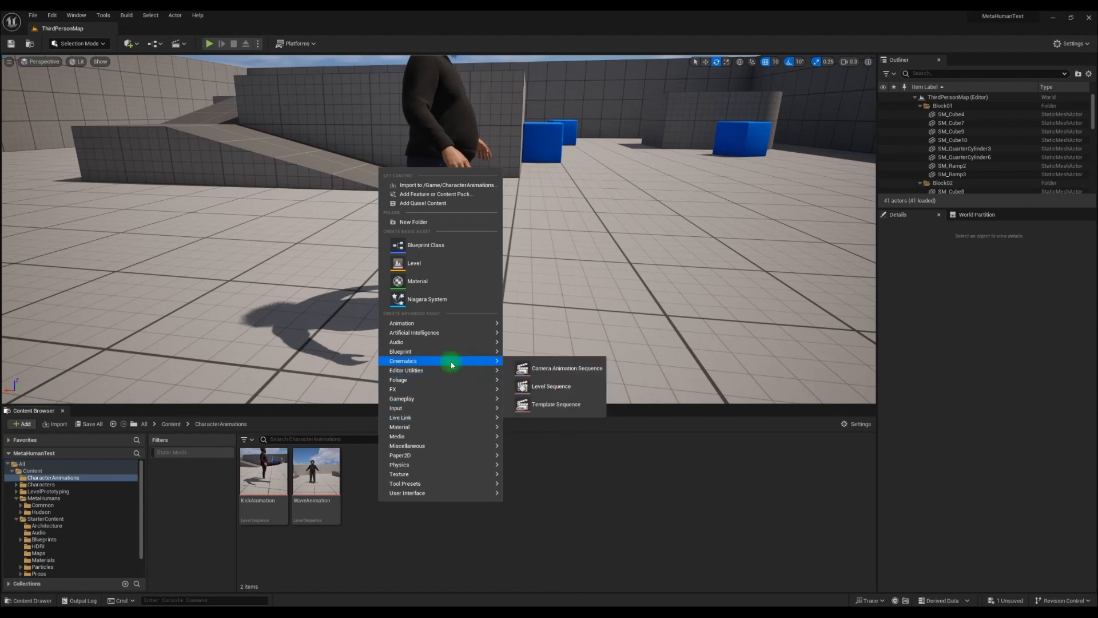
click(552, 386)
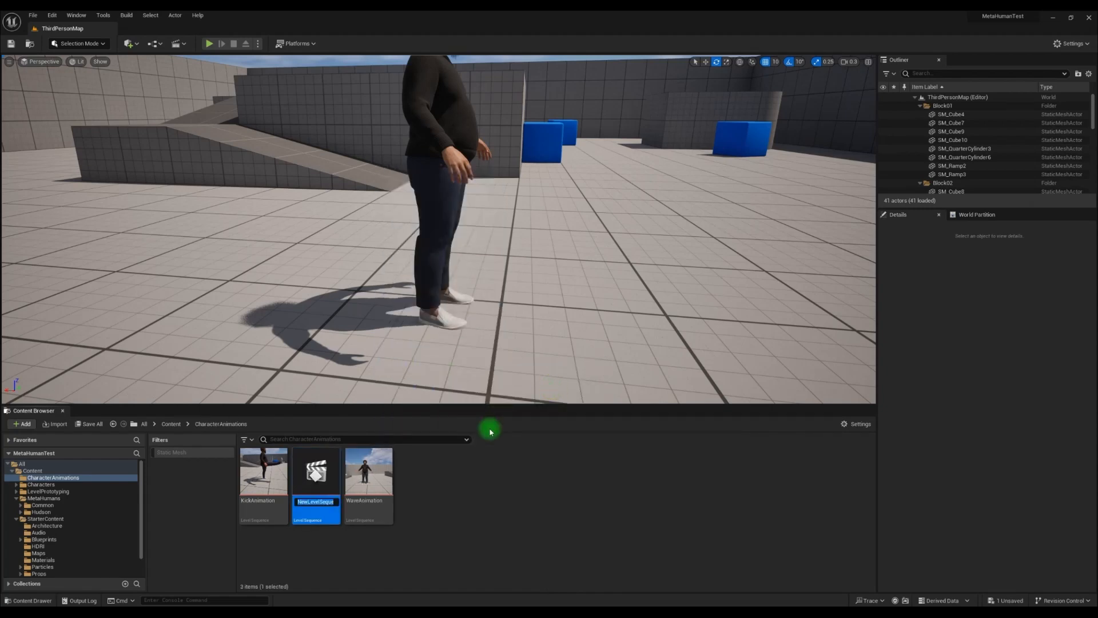
text(WeirdFaceAnimation)
key(Return)
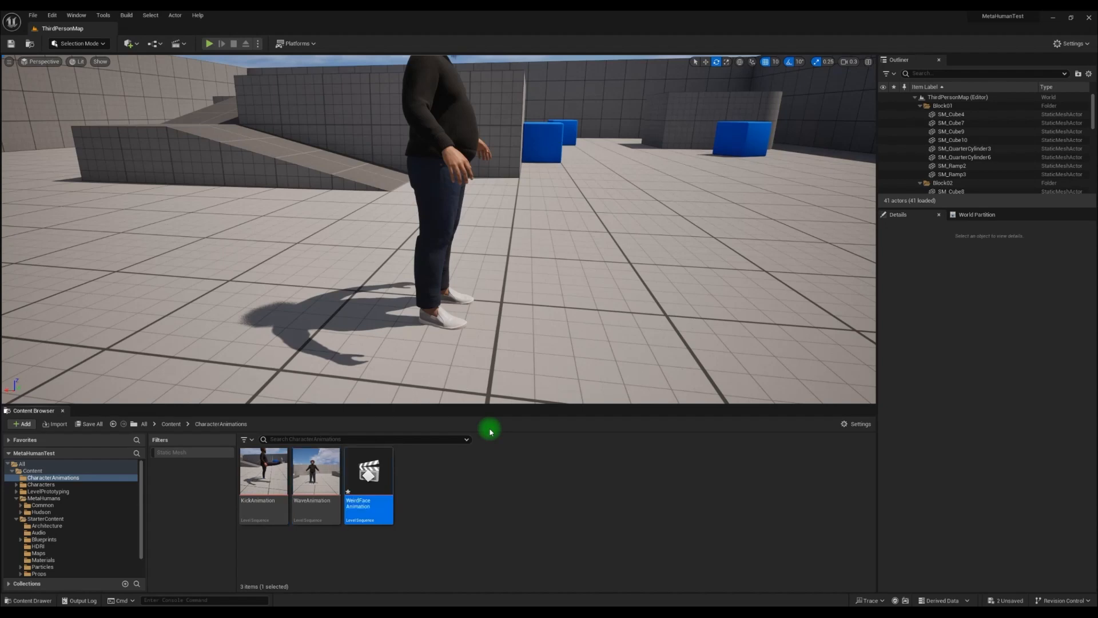
Open the WeirdFaceAnimation sequence and add the BP_Hudson character from the level to it as an actor track
double_click(375, 473)
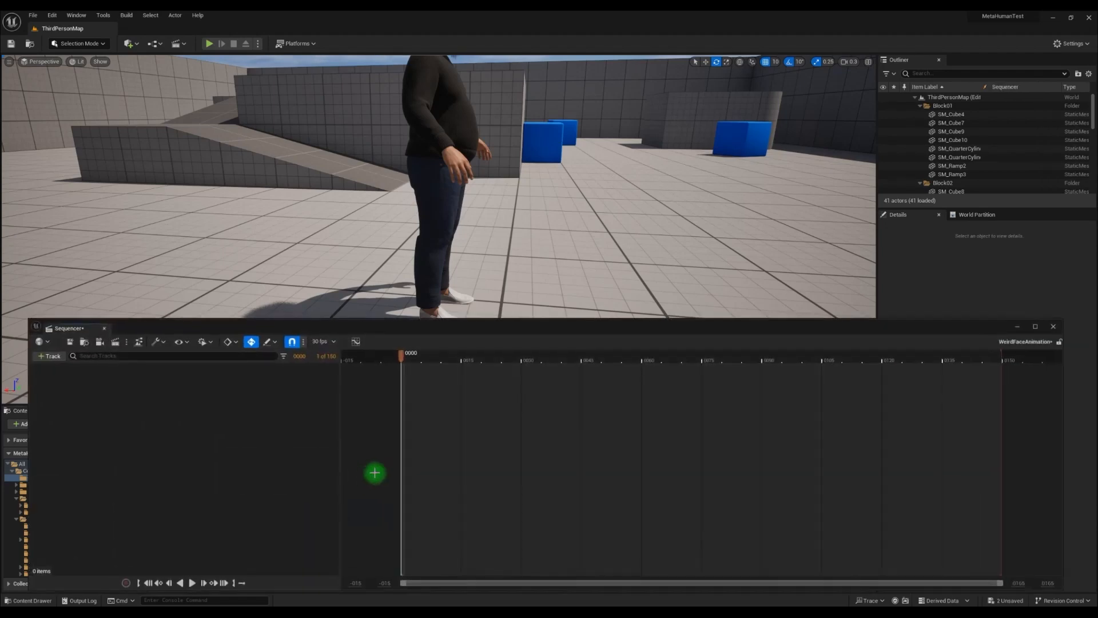
click(446, 123)
click(48, 355)
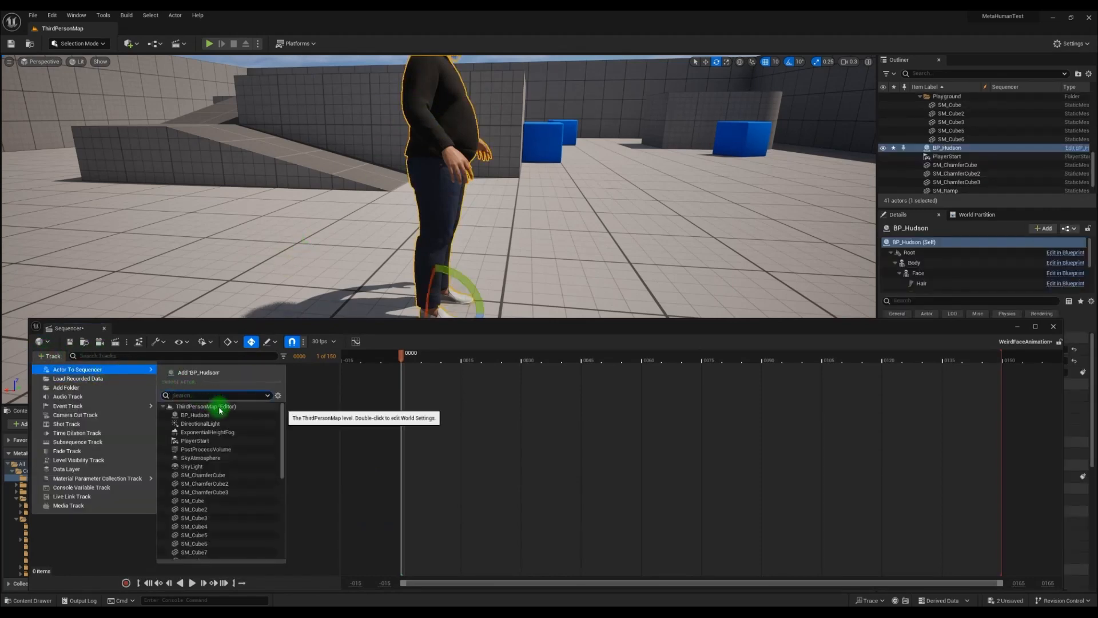
click(219, 373)
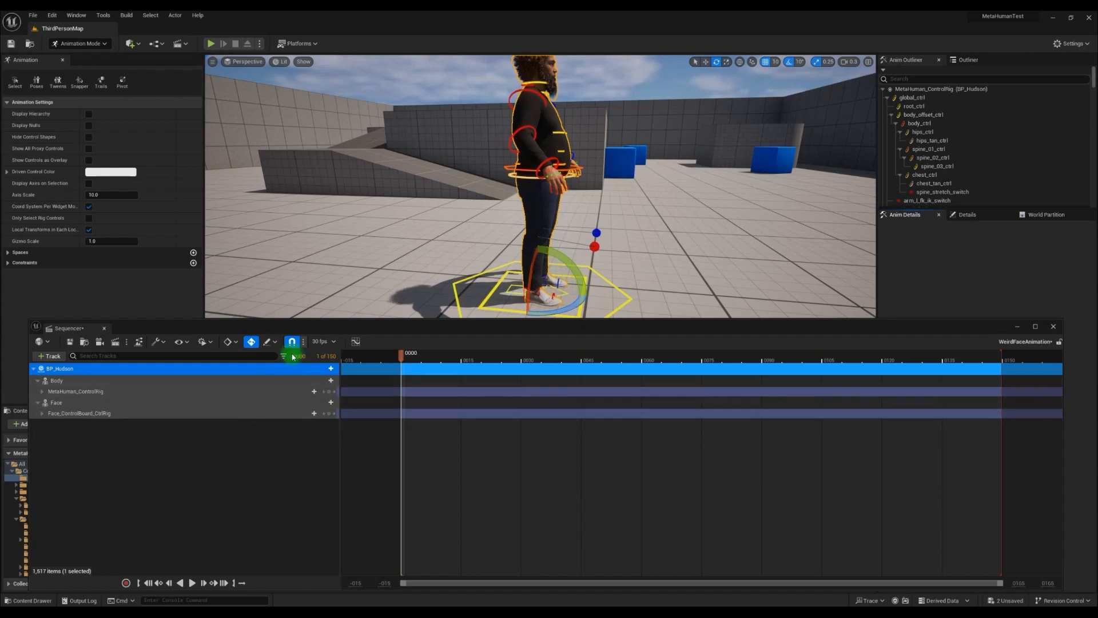
Frame the character's face and the floating facial control board in a close front view
right_drag(479, 193, 292, 165)
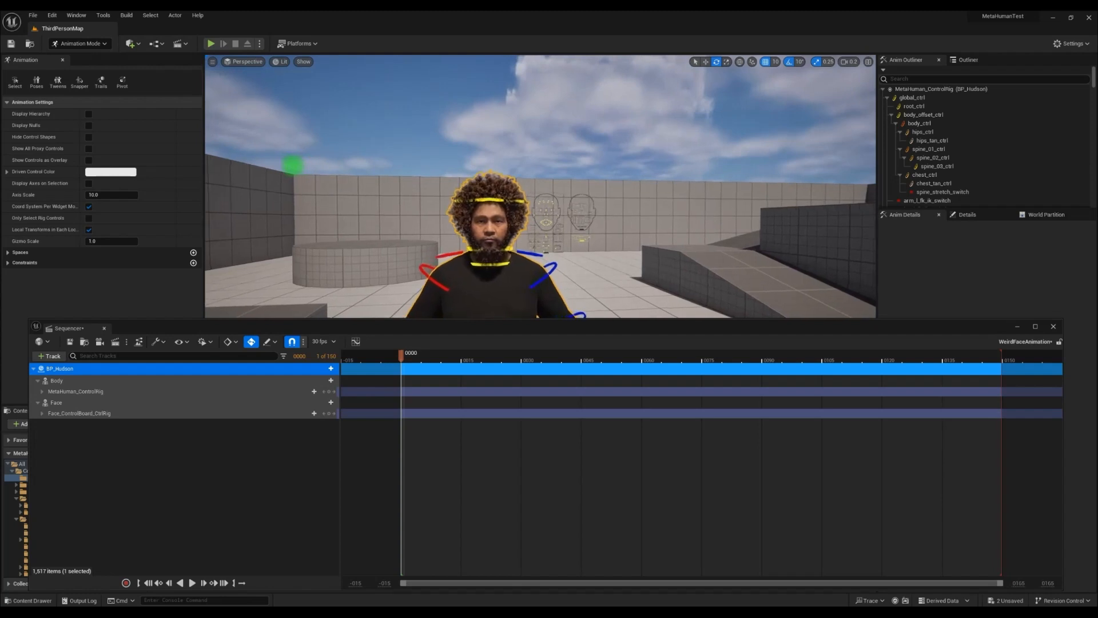
right_drag(460, 145, 449, 138)
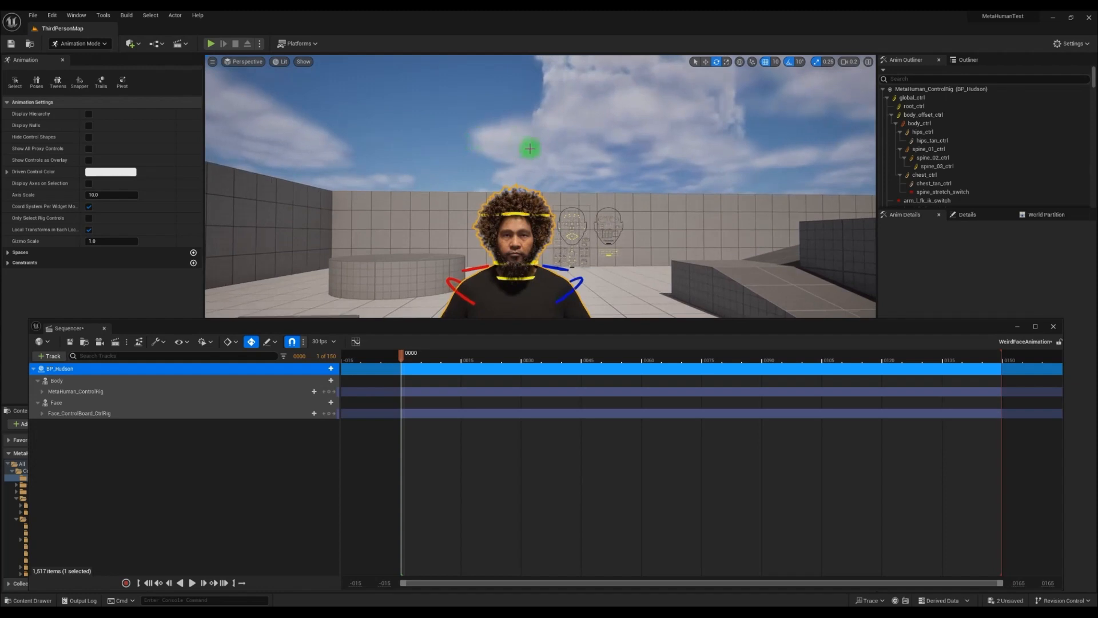
mouse_move(555, 152)
right_down()
mouse_move(537, 123)
mouse_move(549, 154)
mouse_move(527, 140)
mouse_move(568, 127)
mouse_move(554, 130)
mouse_move(565, 136)
right_up()
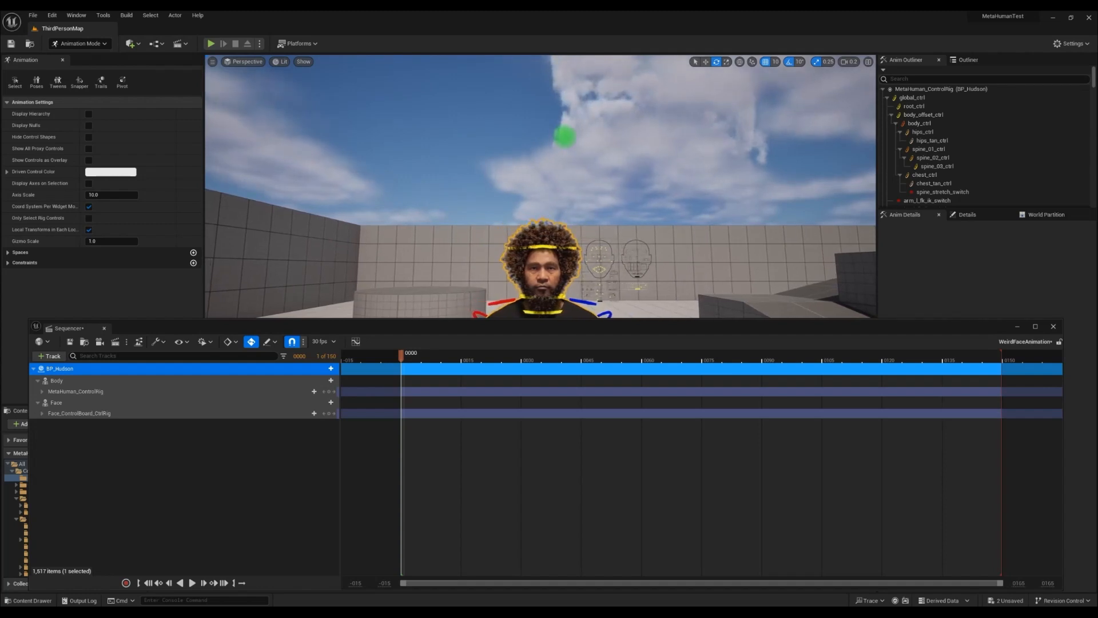
key(q)
right_drag(565, 136, 563, 147)
key(e)
key(q)
scroll(563, 147, up, 1)
scroll(563, 147, up, 2)
key(w)
key(s)
key(w)
key(s)
key(w)
key(s)
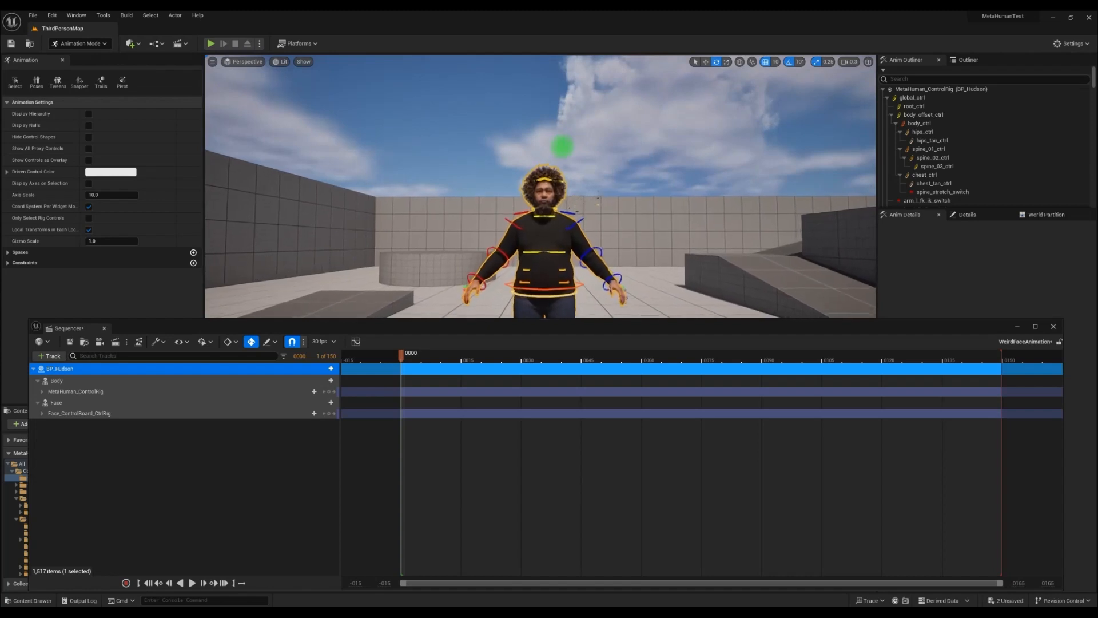
key(s)
mouse_move(563, 147)
right_down()
mouse_move(566, 128)
mouse_move(565, 165)
right_up()
key(w)
key(q)
key(e)
key(e)
key(d)
key(w)
scroll(562, 164, down, 1)
key(a)
key(w)
key(w)
key(w)
key(s)
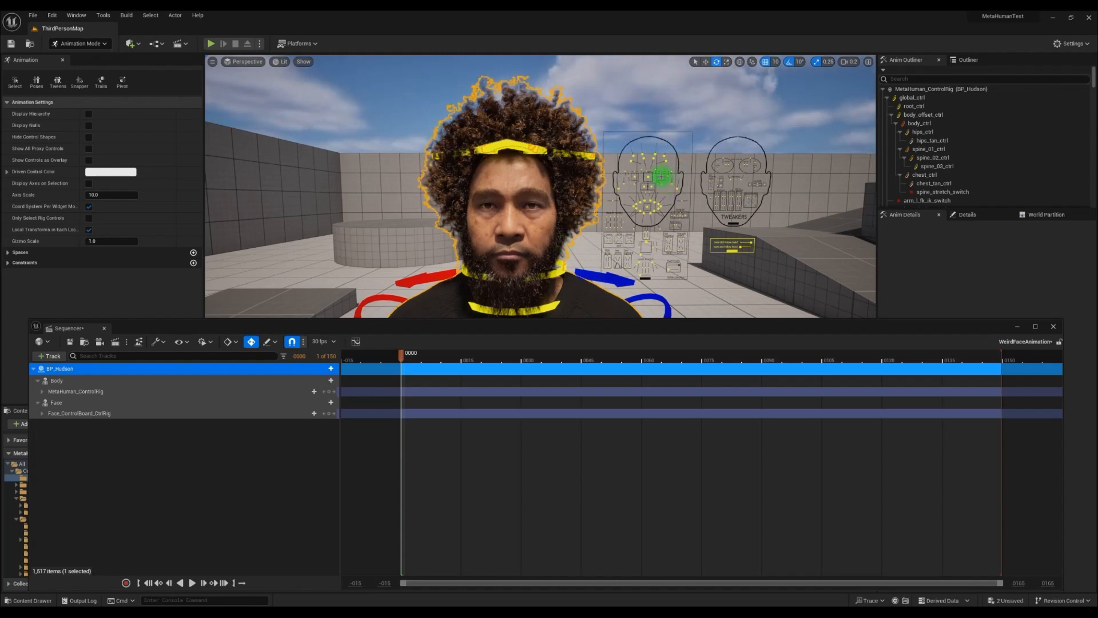
Select both eye controls on the face board, activate the Move tool, and key CTRL_L_eye and CTRL_R_eye at frame 0
click(662, 177)
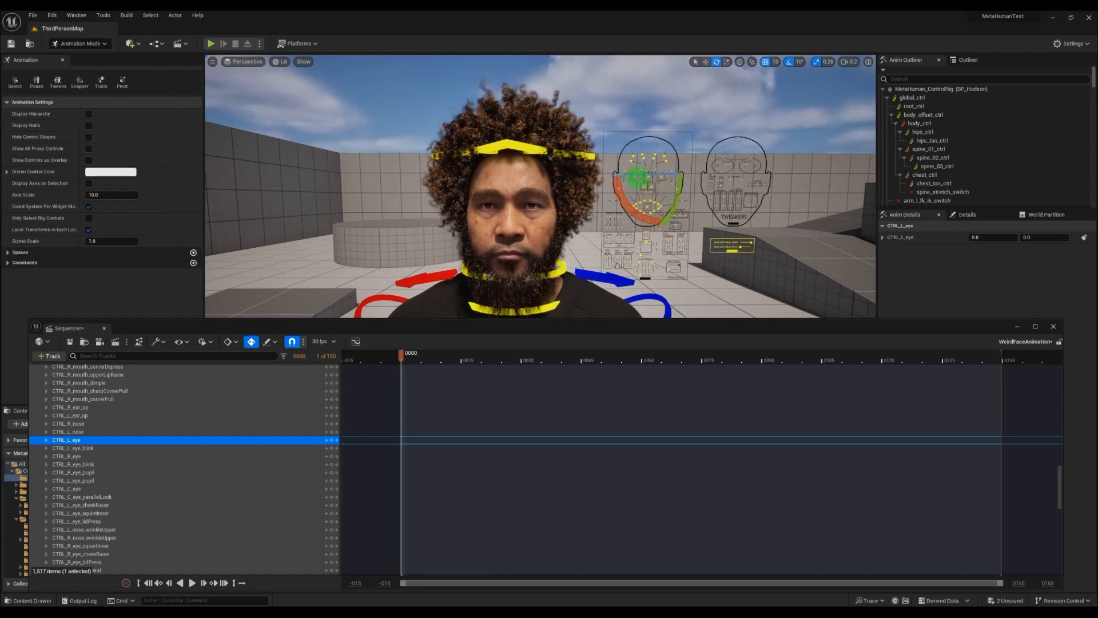
shift+click(635, 178)
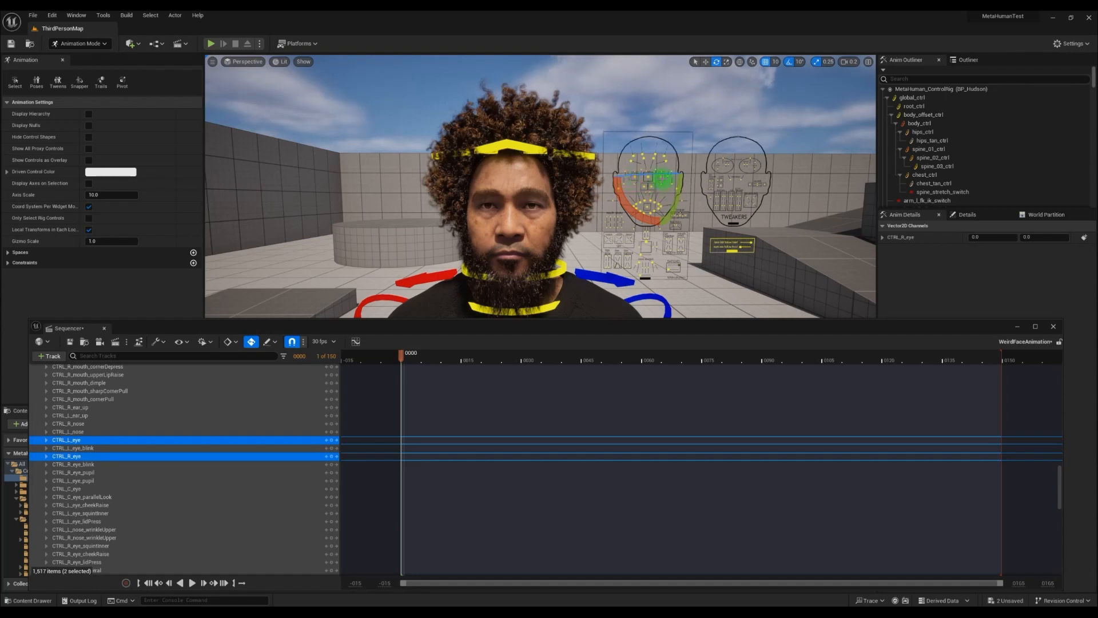
click(706, 63)
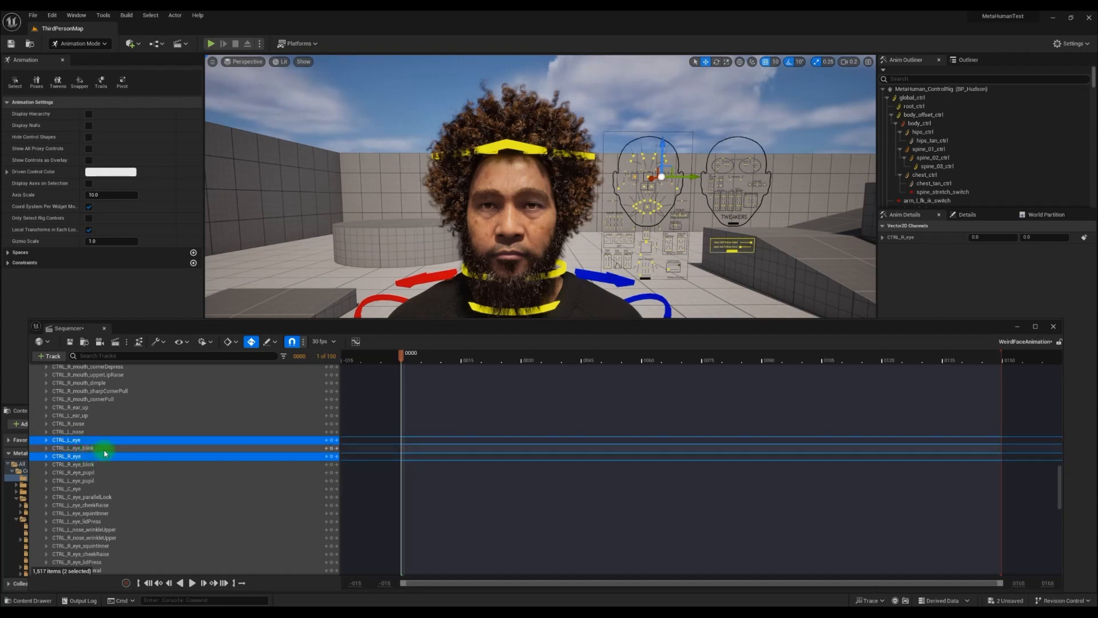
click(332, 441)
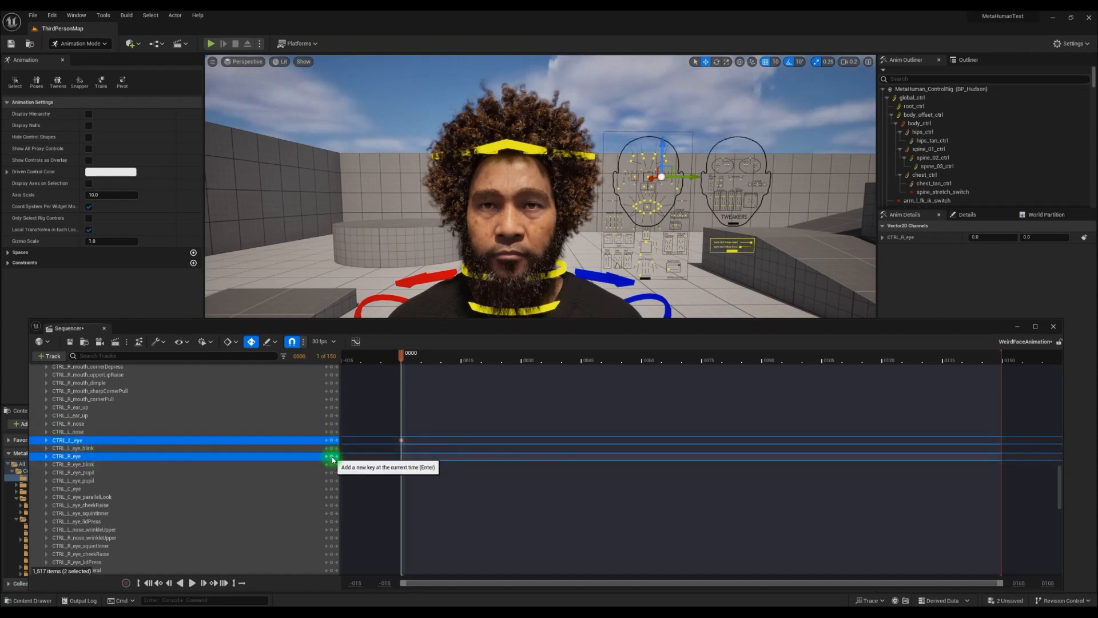
click(333, 457)
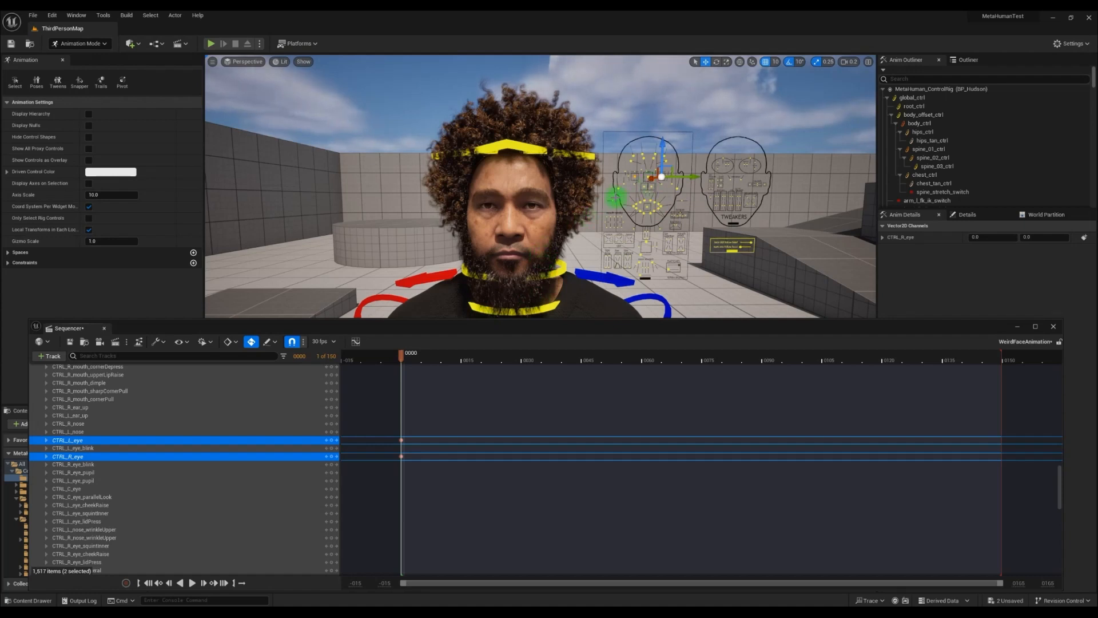
Key the CTRL_R_mouth_dimple and CTRL_L_mouth_dimple controls at frame 0
click(634, 205)
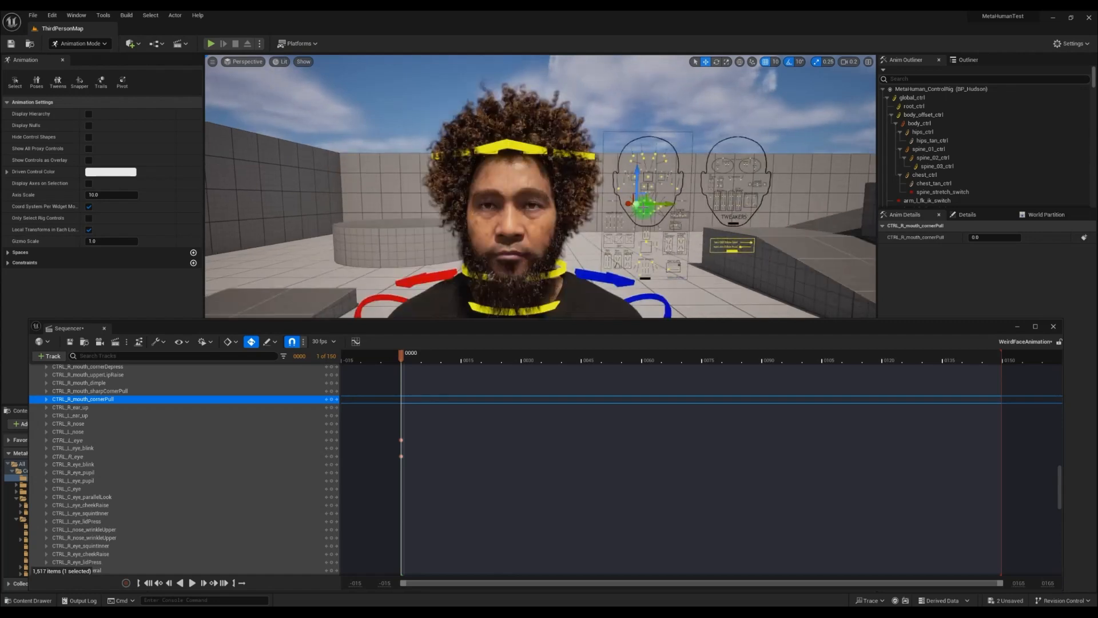
click(649, 213)
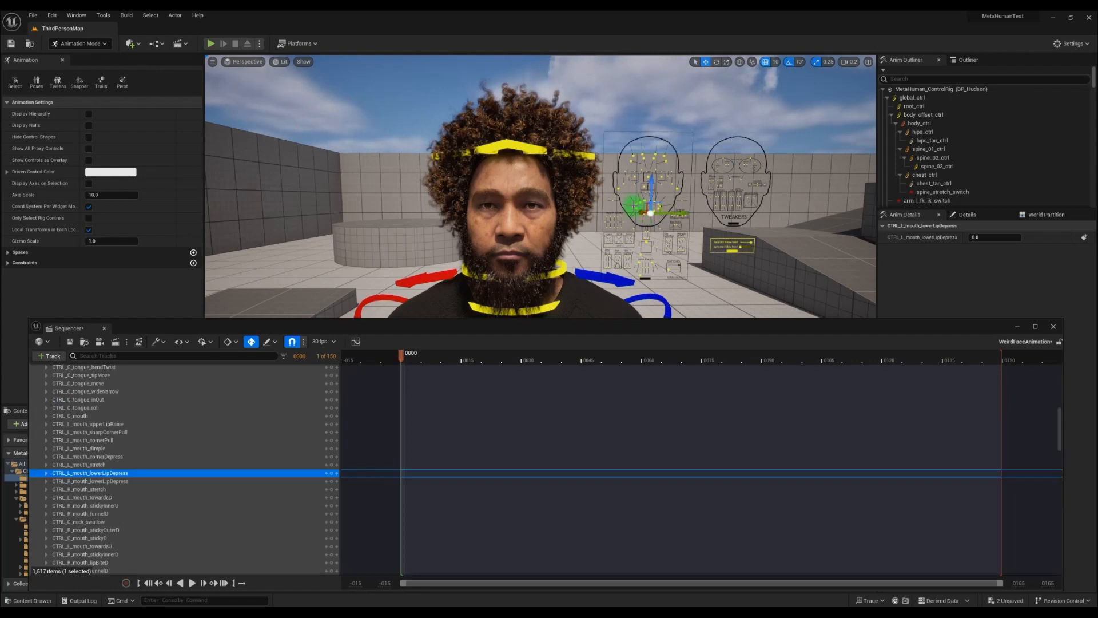
click(634, 205)
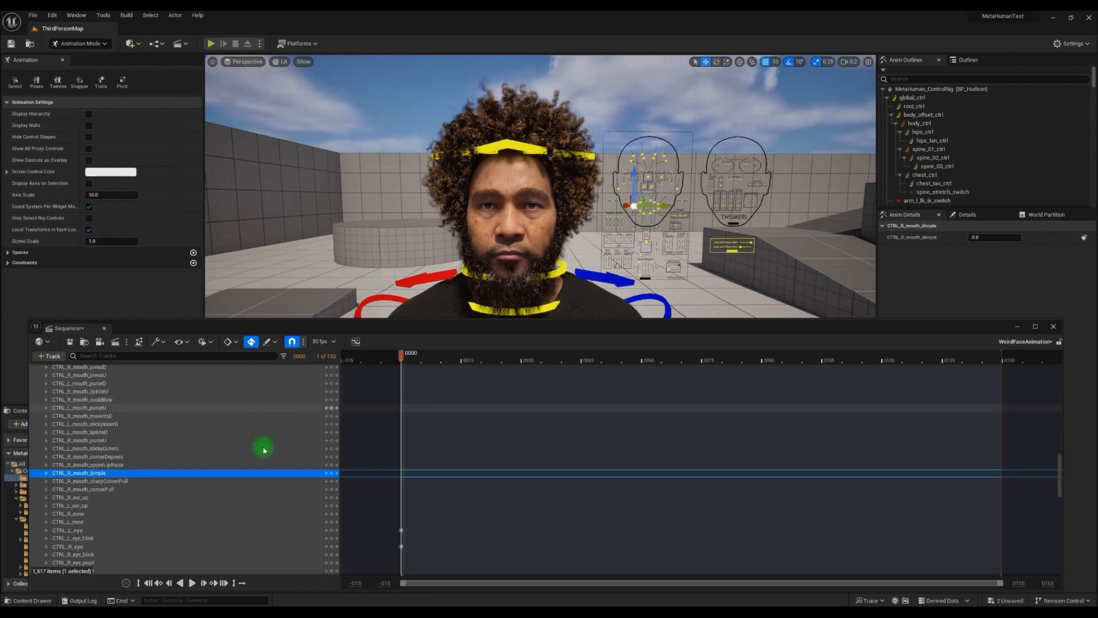
click(334, 474)
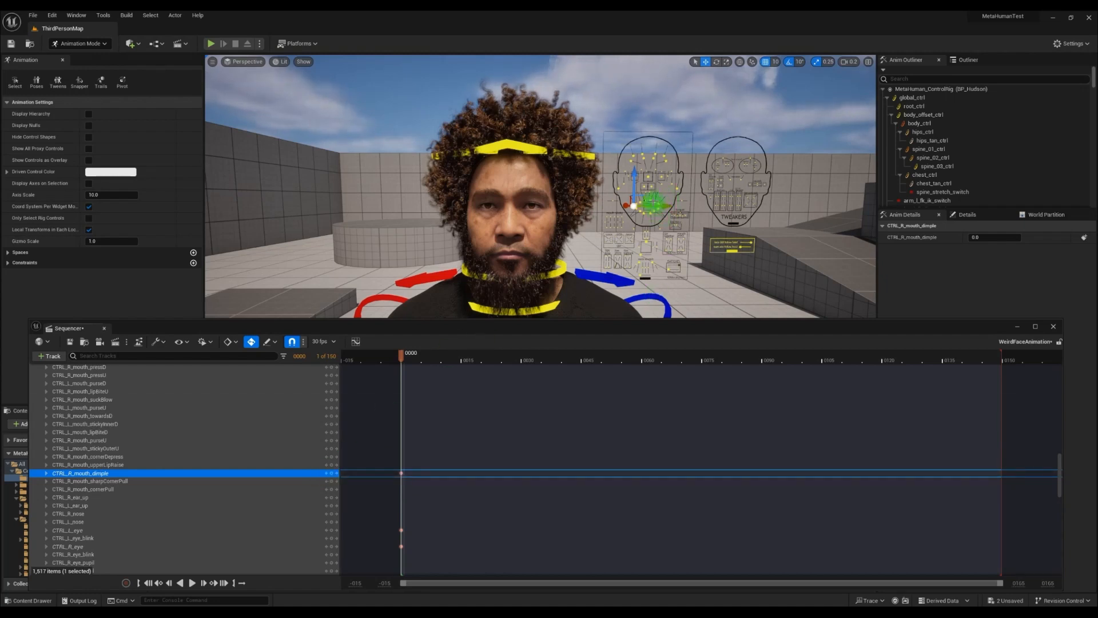
click(652, 201)
click(659, 204)
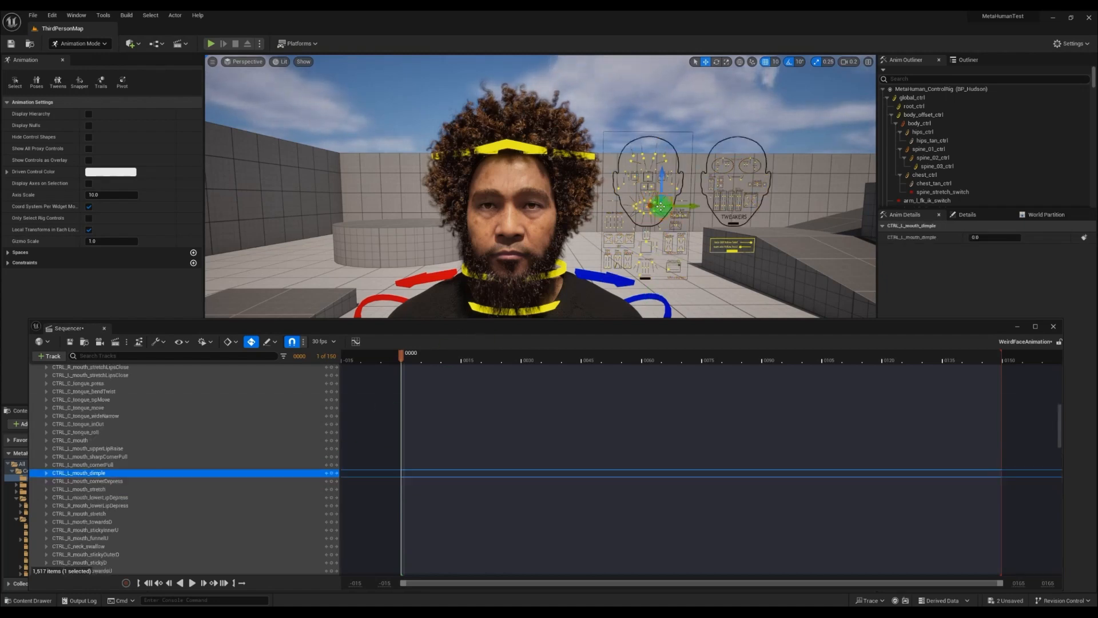
click(331, 474)
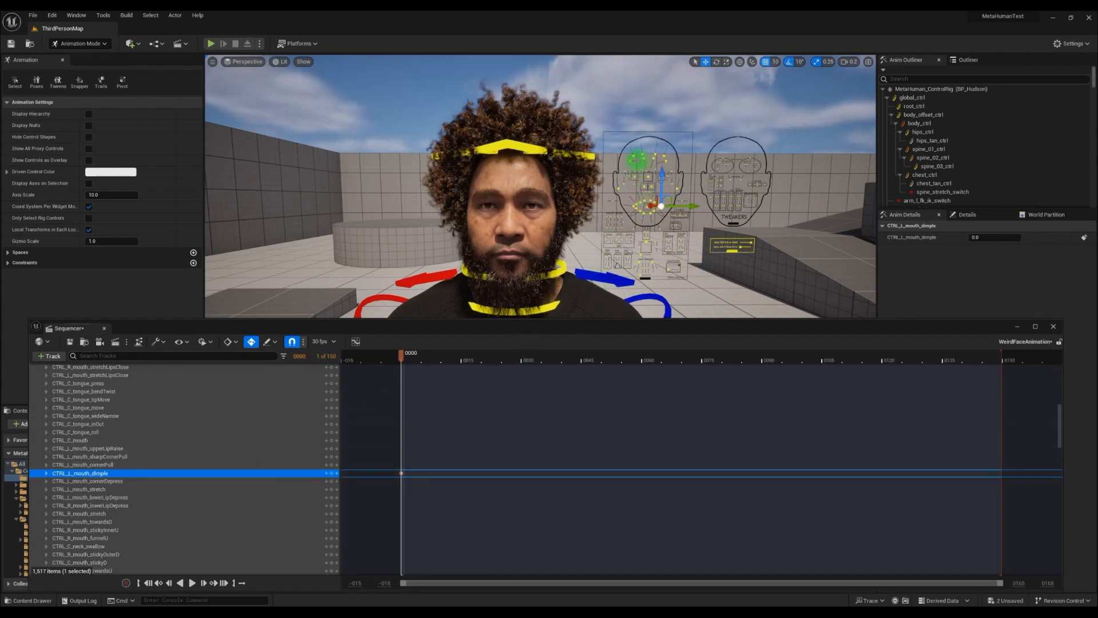
Key the CTRL_R_brow_lateral and CTRL_L_brow_lateral controls at frame 0
click(631, 162)
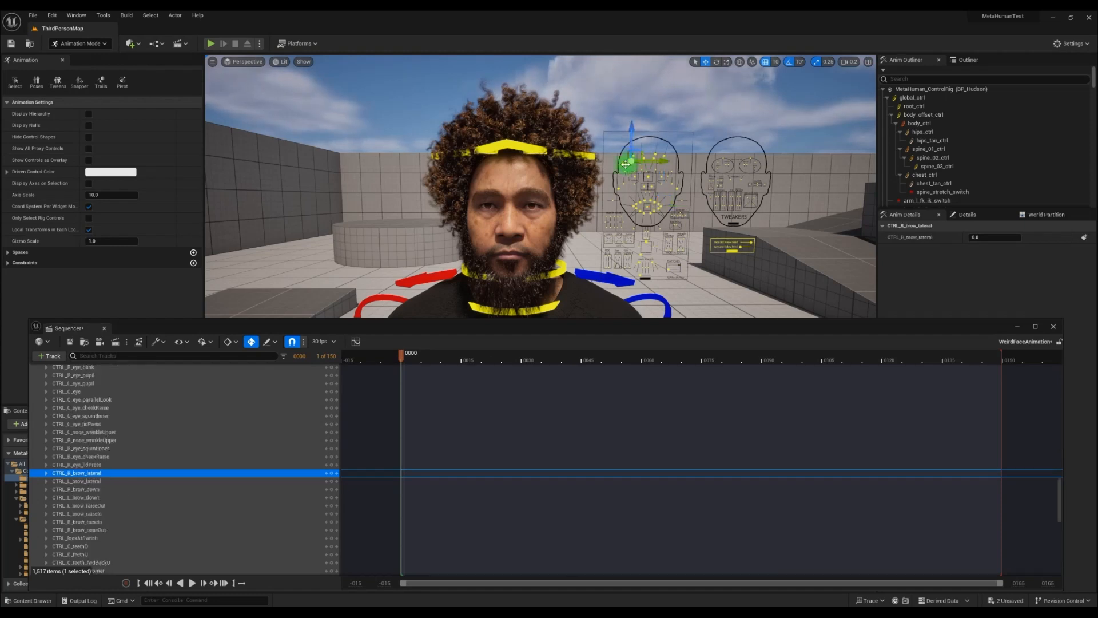
click(636, 172)
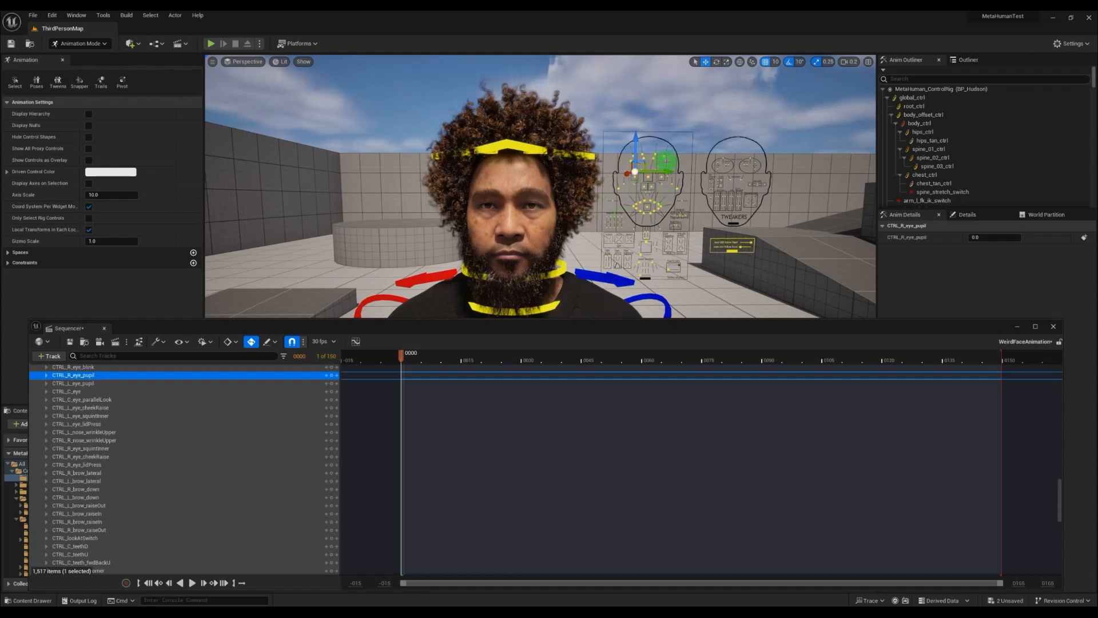
click(666, 161)
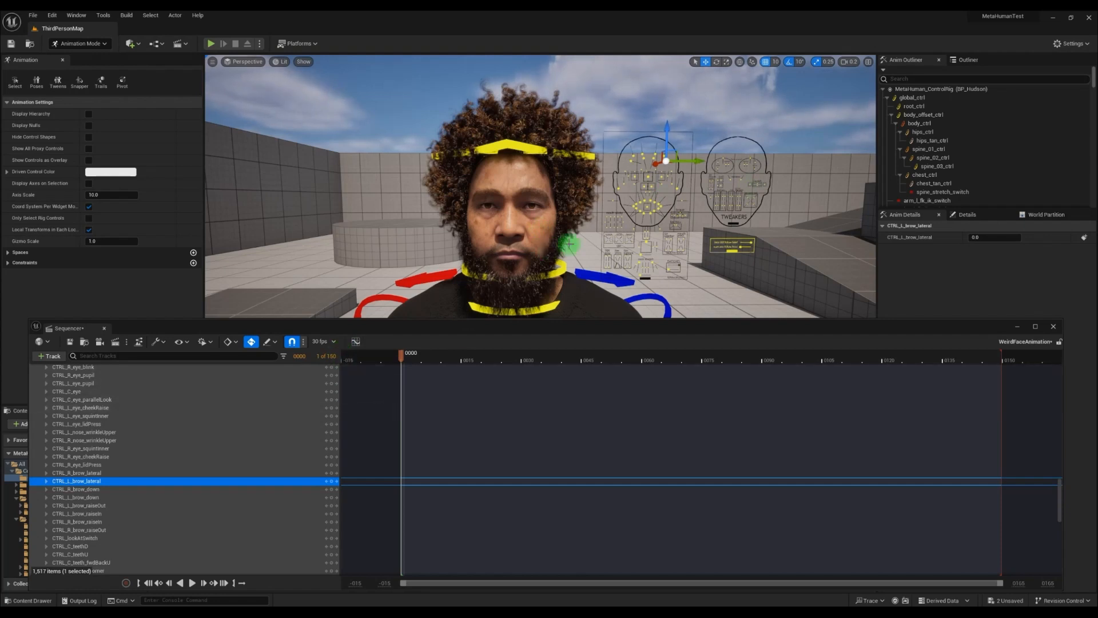
scroll(467, 423, down, 3)
scroll(467, 423, up, 1)
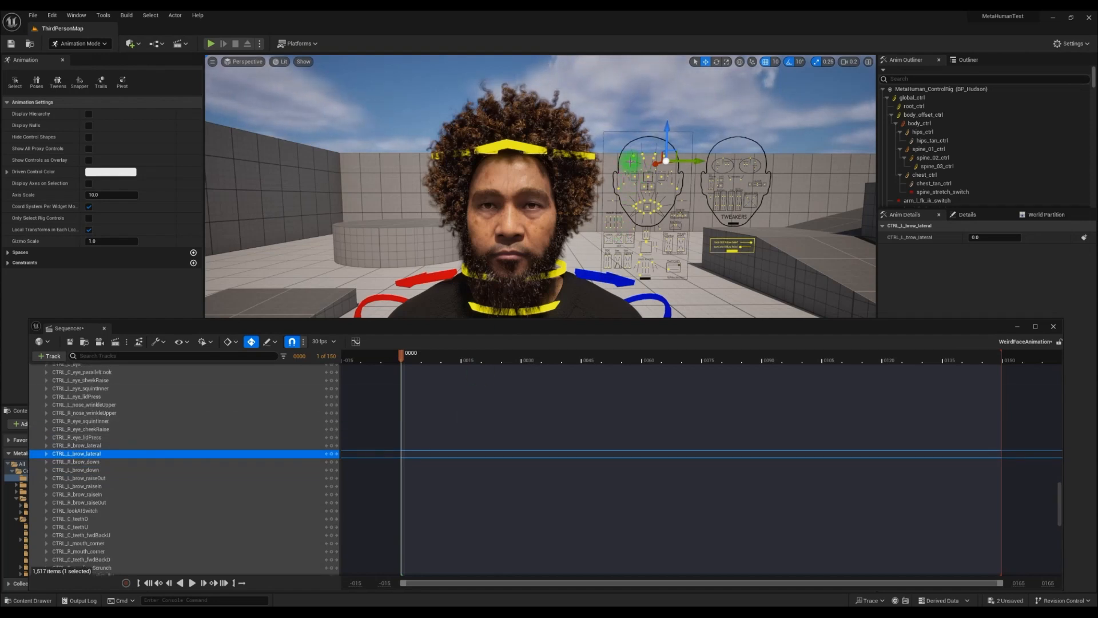
click(631, 161)
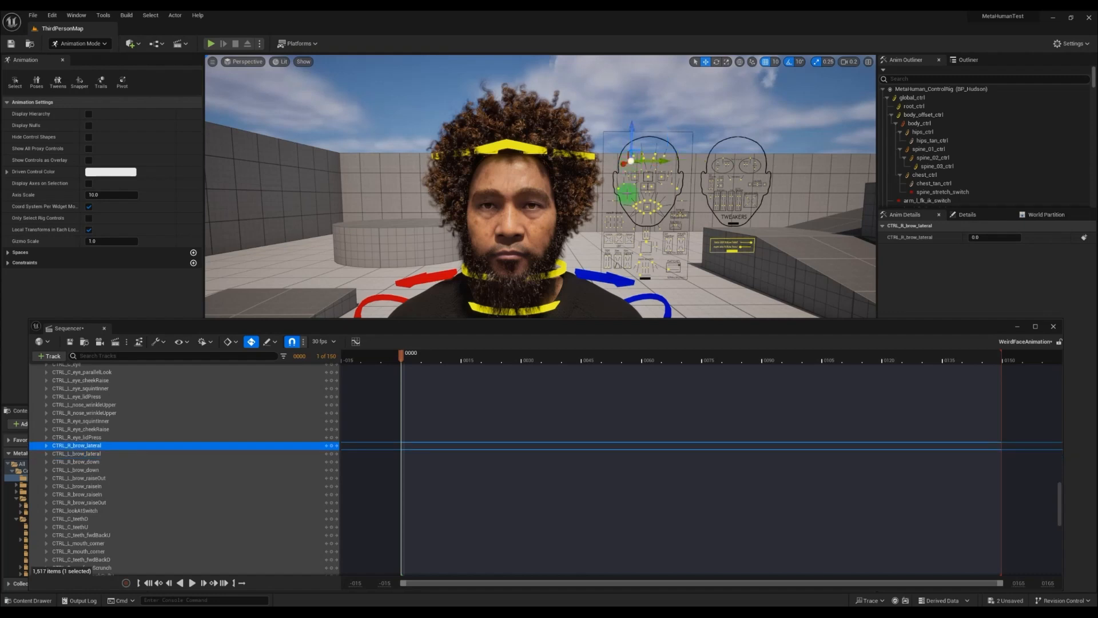
click(330, 447)
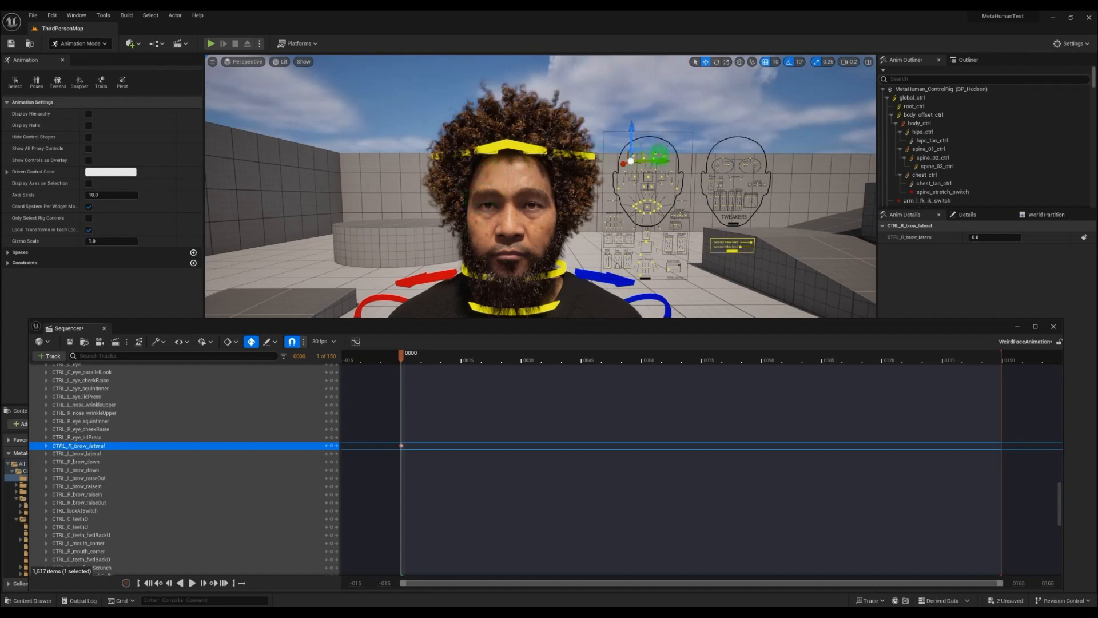
click(655, 153)
click(667, 161)
click(331, 454)
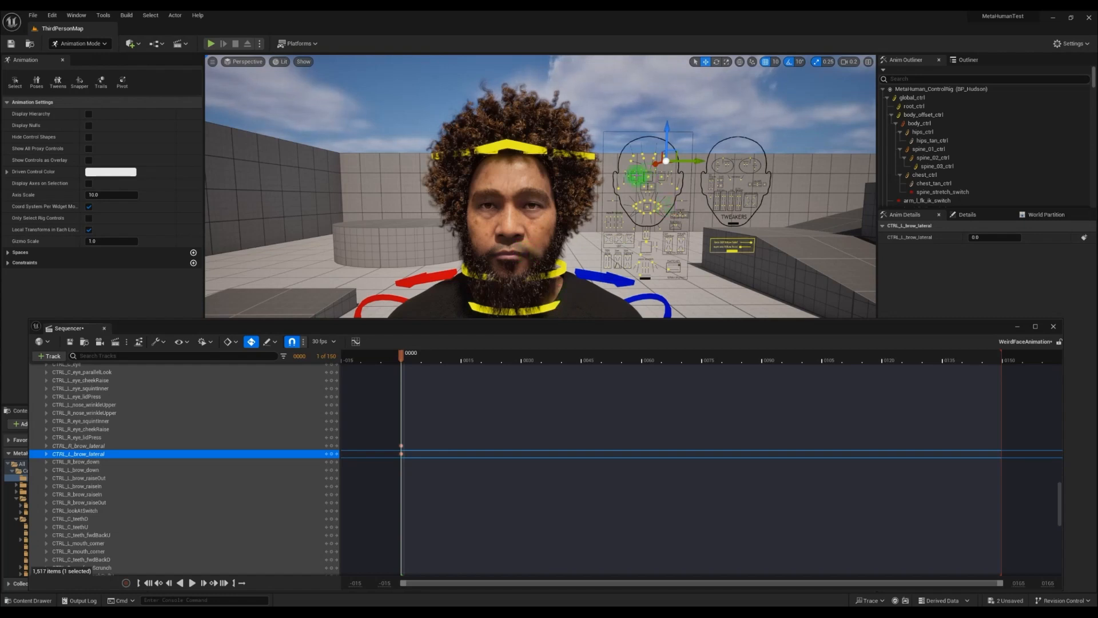
Reselect both eye controls, shift them sideways to -1.0 at frame 5, and turn off grid snapping
click(634, 176)
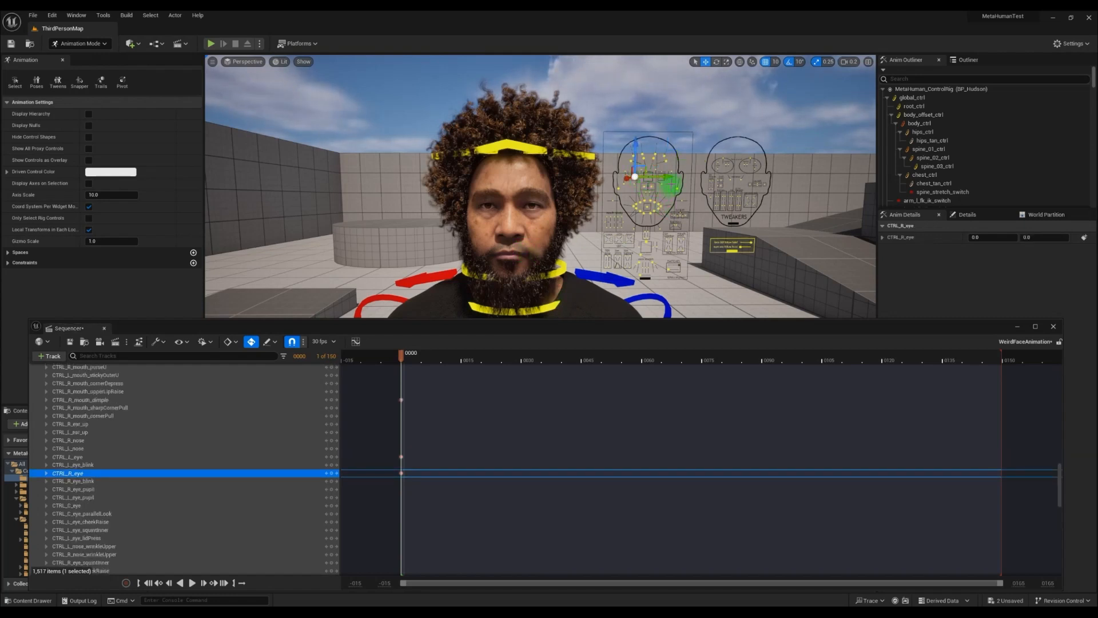
right_drag(664, 187, 688, 182)
key(w)
key(a)
key(w)
key(q)
key(e)
key(w)
click(627, 219)
ctrl+click(545, 227)
right_drag(559, 208, 527, 208)
key(s)
key(s)
key(q)
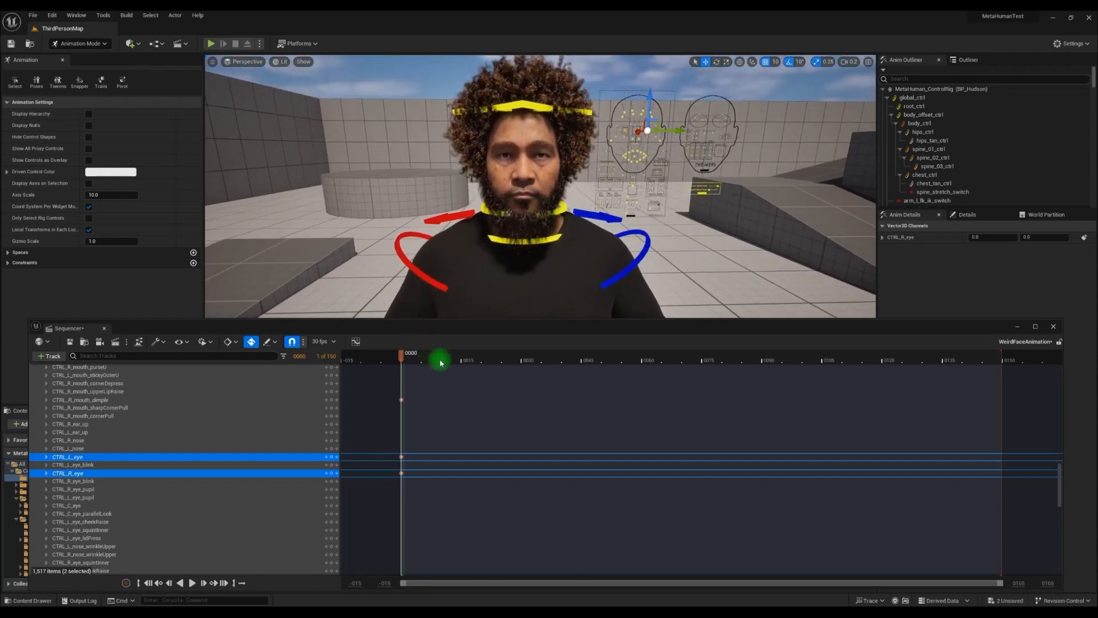
drag(441, 362, 424, 363)
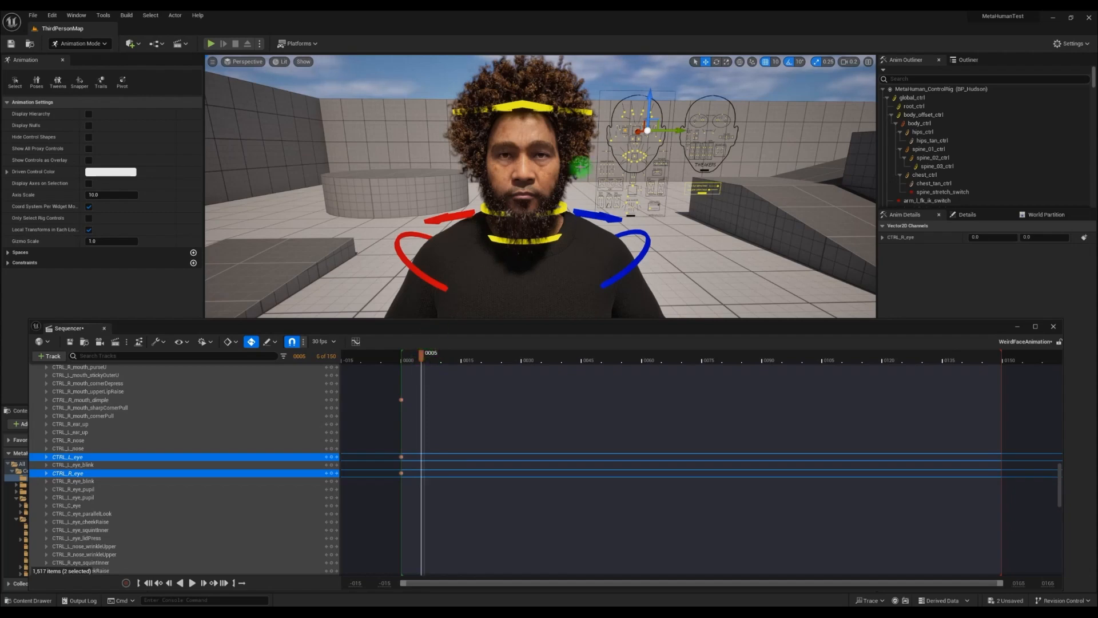
drag(665, 131, 658, 132)
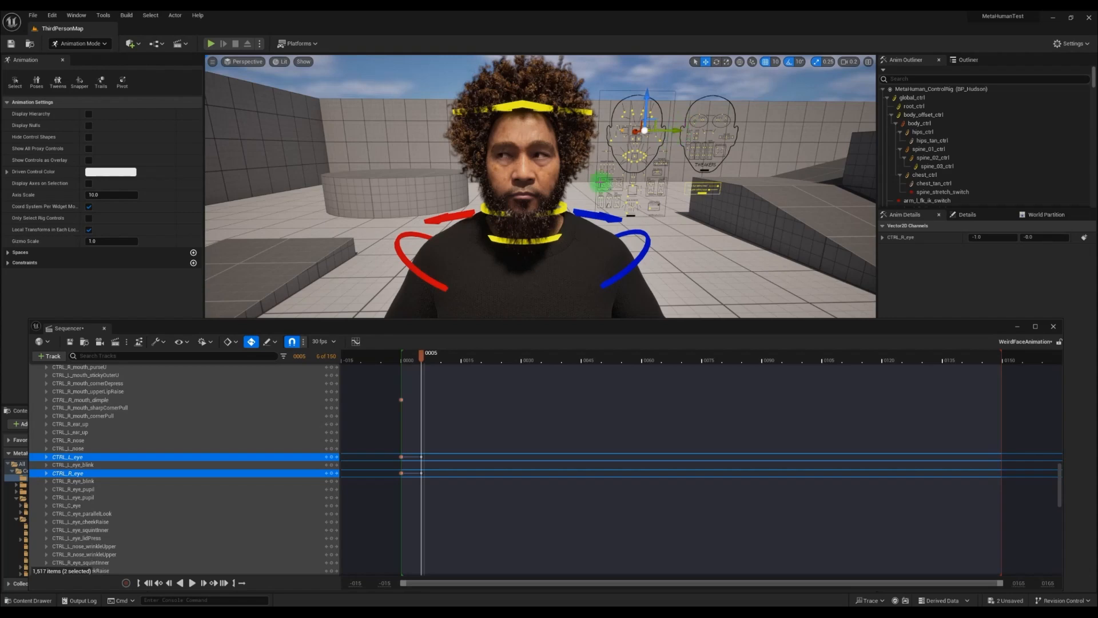
click(766, 63)
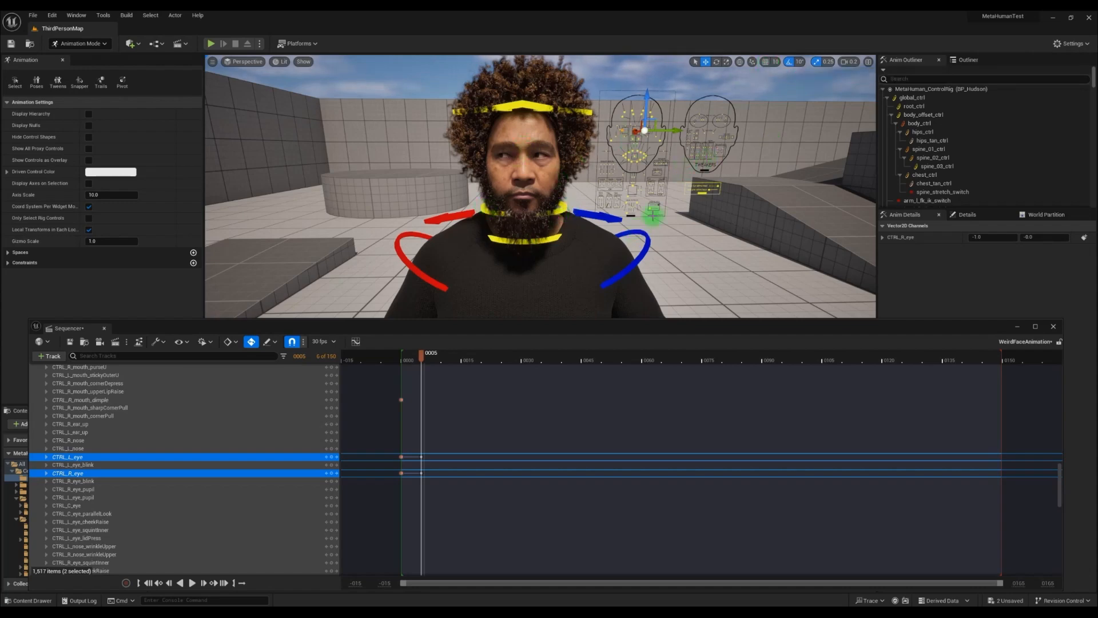
Shift both eye controls sideways to 1.0 at frame 10, and raise them to 1.0 at frame 15
drag(424, 355, 442, 356)
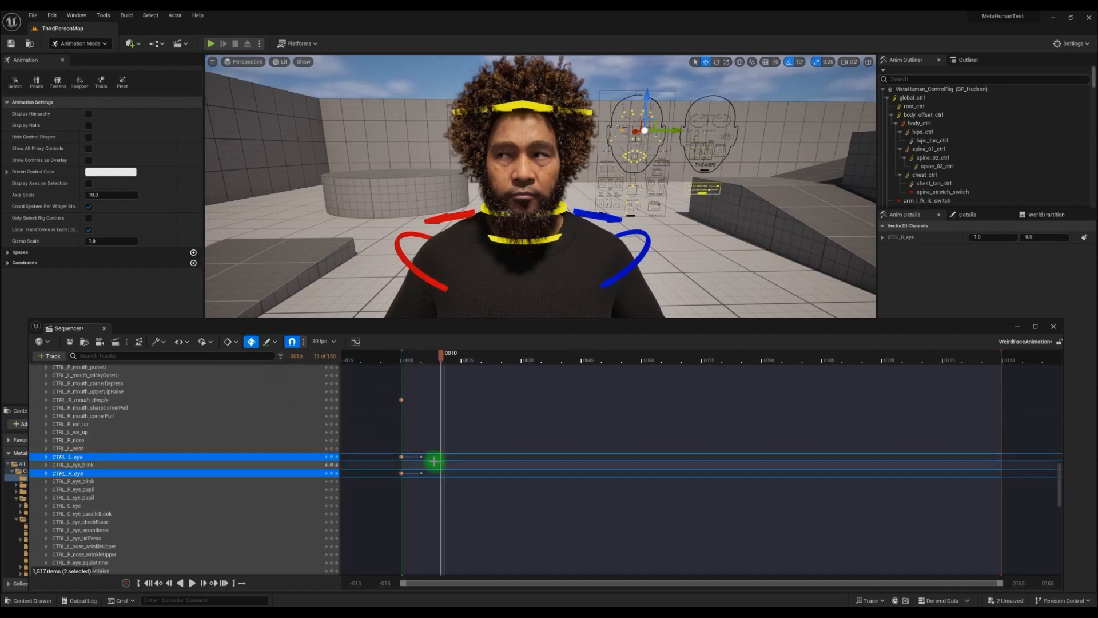
drag(674, 130, 685, 130)
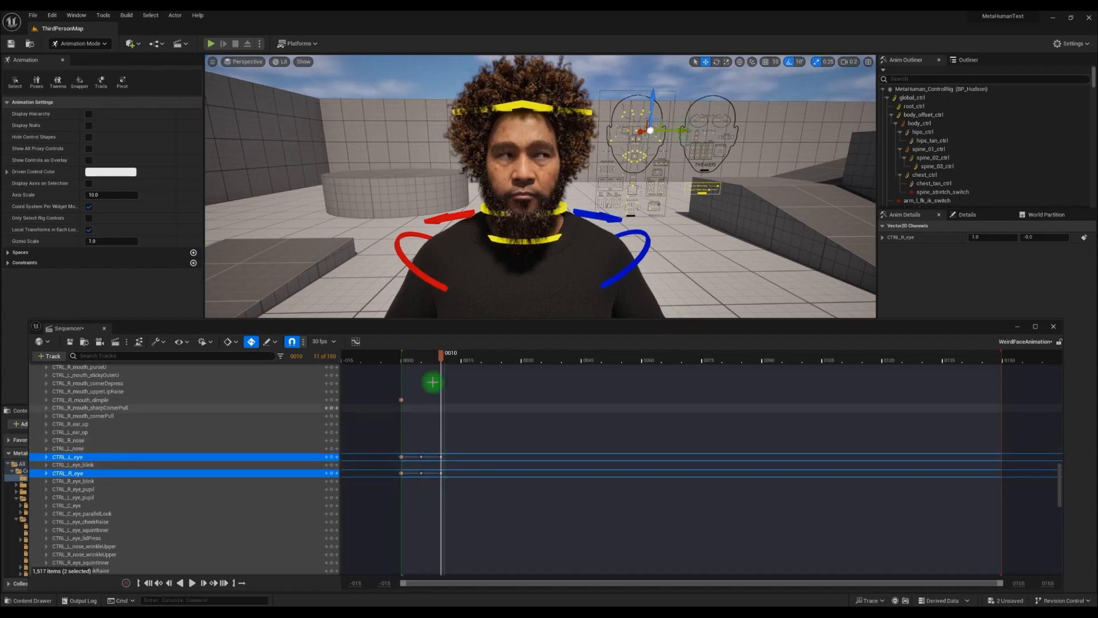
mouse_move(444, 355)
mouse_down()
mouse_move(400, 361)
mouse_move(464, 373)
mouse_up()
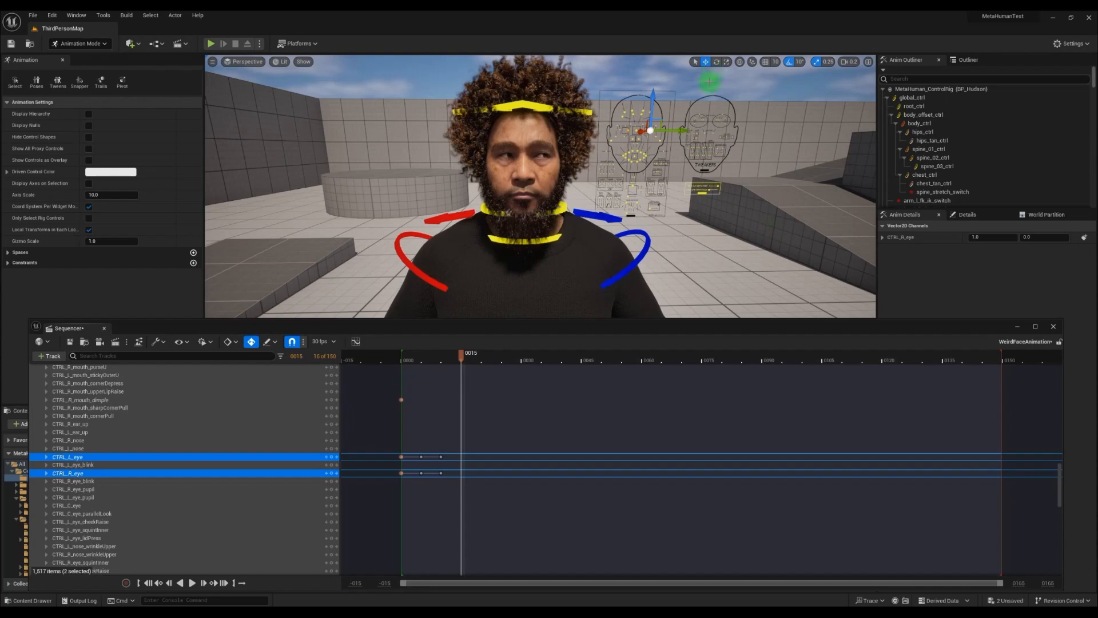
drag(651, 106, 650, 93)
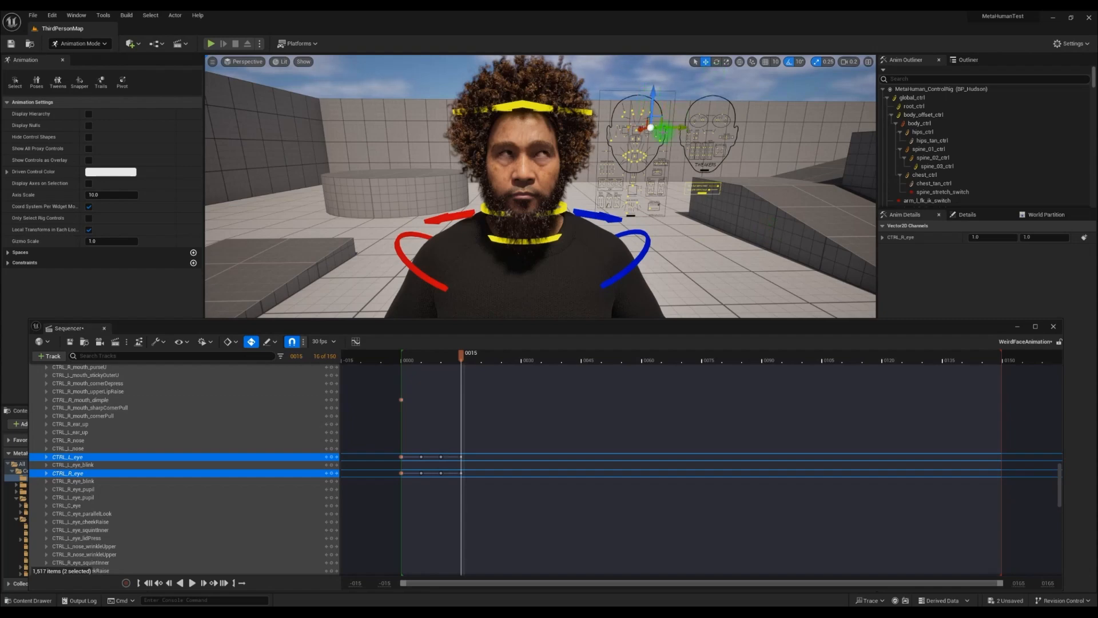
Key both eye controls at -1.0 sideways and -1.0 vertically at frame 23, and at 1.0 sideways at frame 33
drag(461, 359, 495, 360)
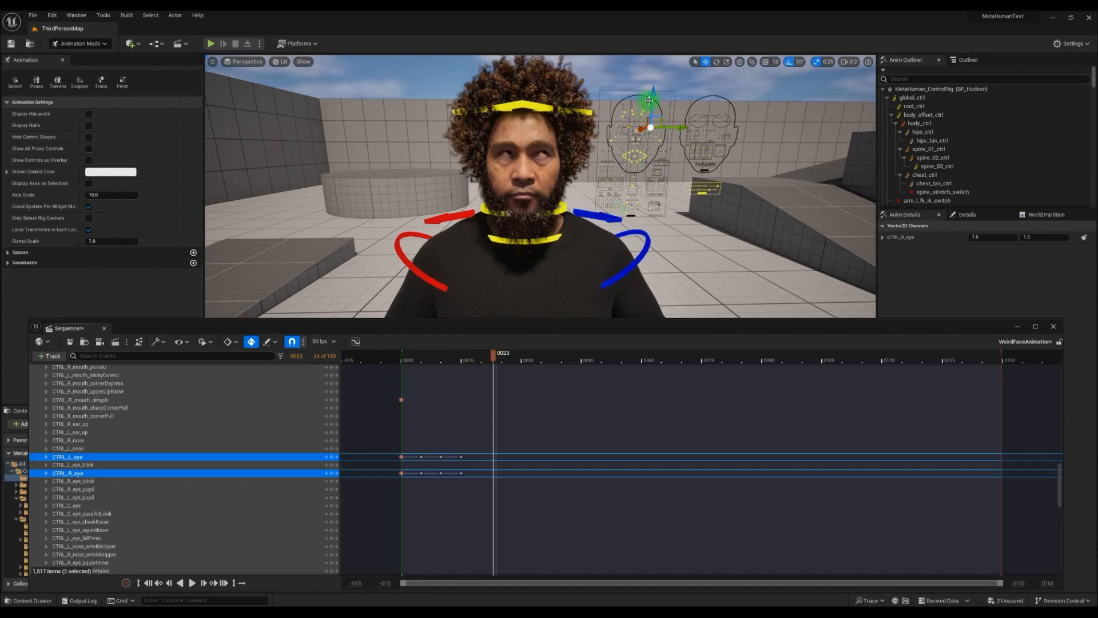
drag(650, 100, 667, 134)
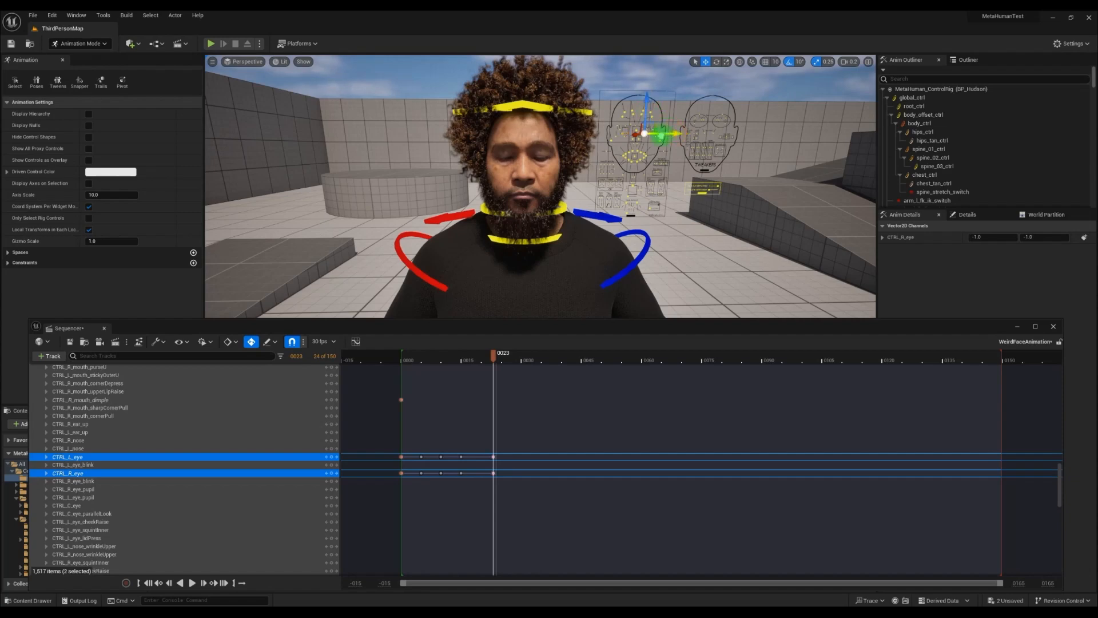
click(494, 357)
drag(494, 360, 534, 361)
drag(659, 135, 694, 135)
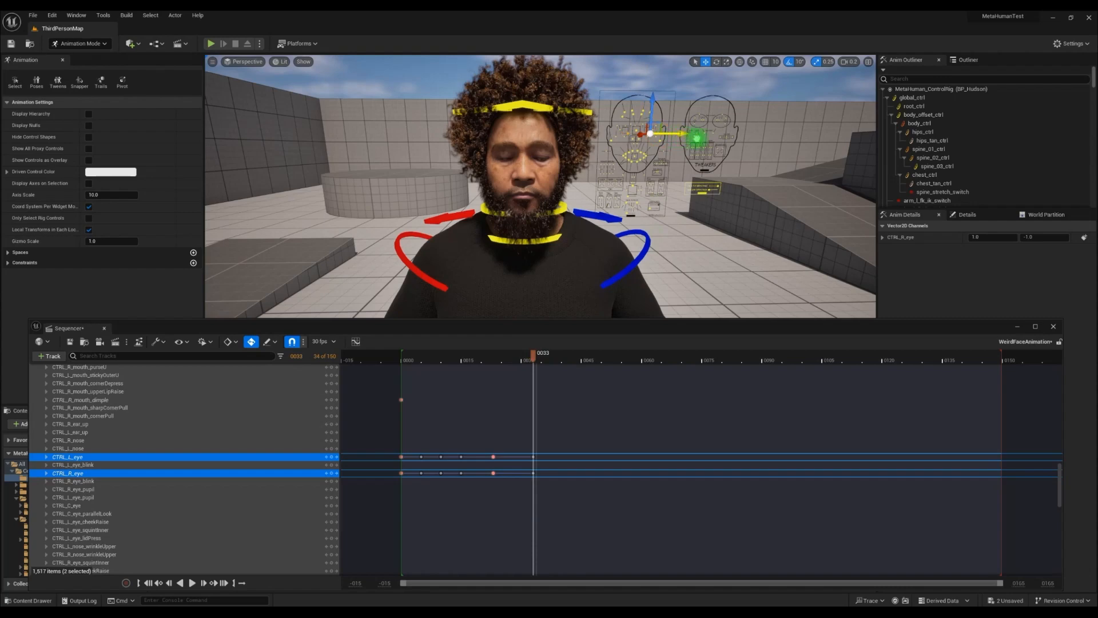
Shift both eye controls sideways to -1.0 at frame 43, and raise them to 1.0 at frame 51
drag(534, 355, 584, 358)
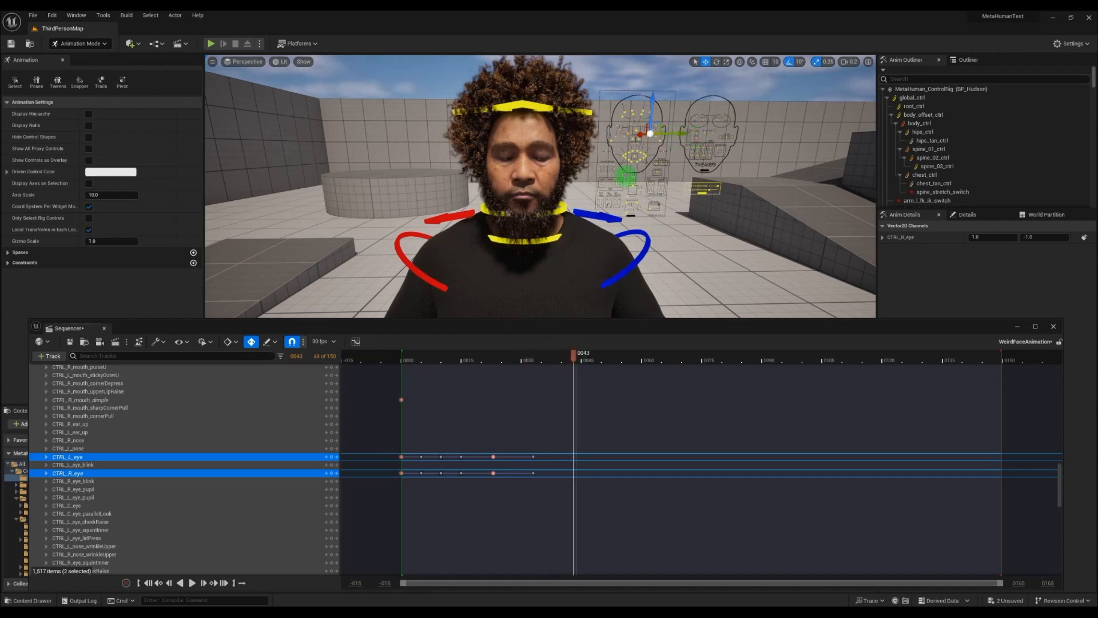
drag(673, 129, 656, 137)
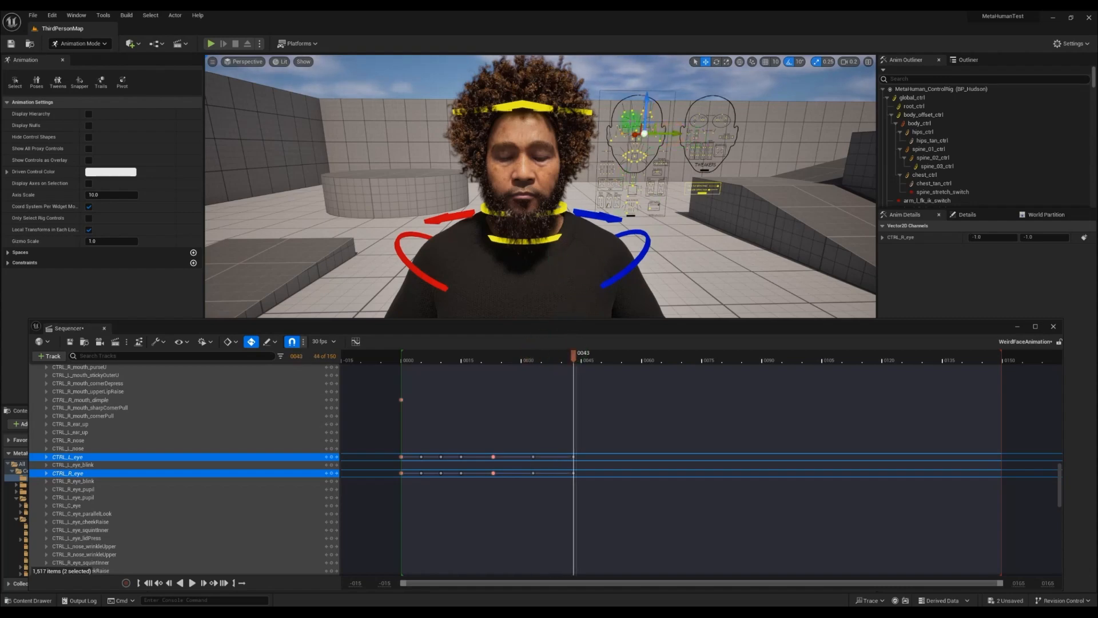
drag(575, 358, 606, 358)
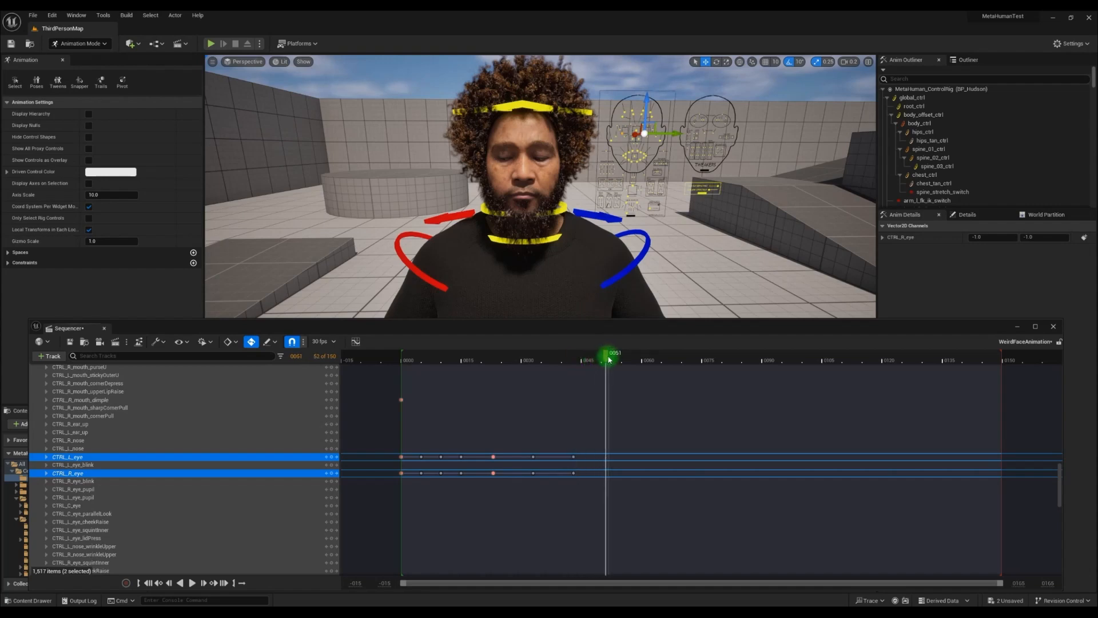
drag(645, 105, 645, 85)
Lower both eye controls to -1.0 at frame 59, and bring them back near their neutral centre at frame 75
drag(613, 348, 638, 355)
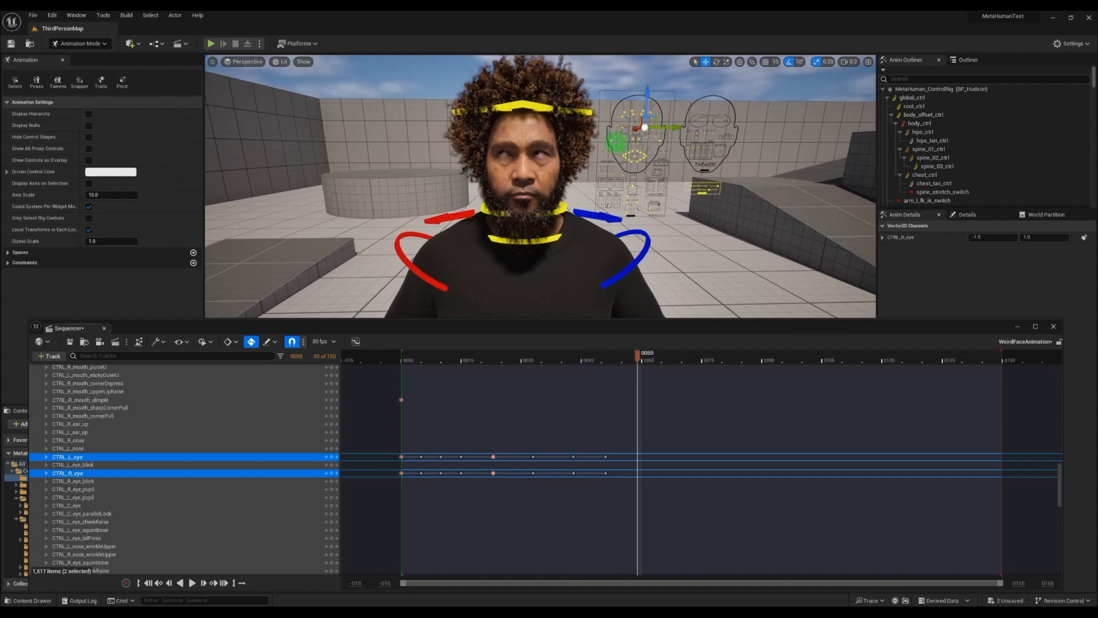
drag(645, 127, 645, 147)
drag(639, 353, 702, 355)
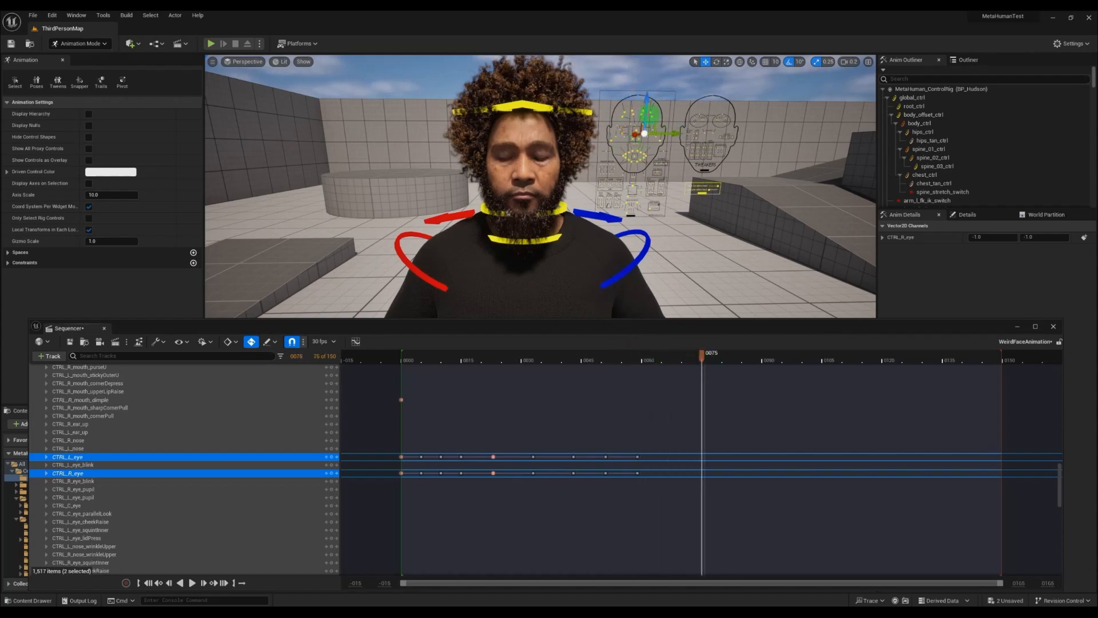
drag(645, 133, 644, 129)
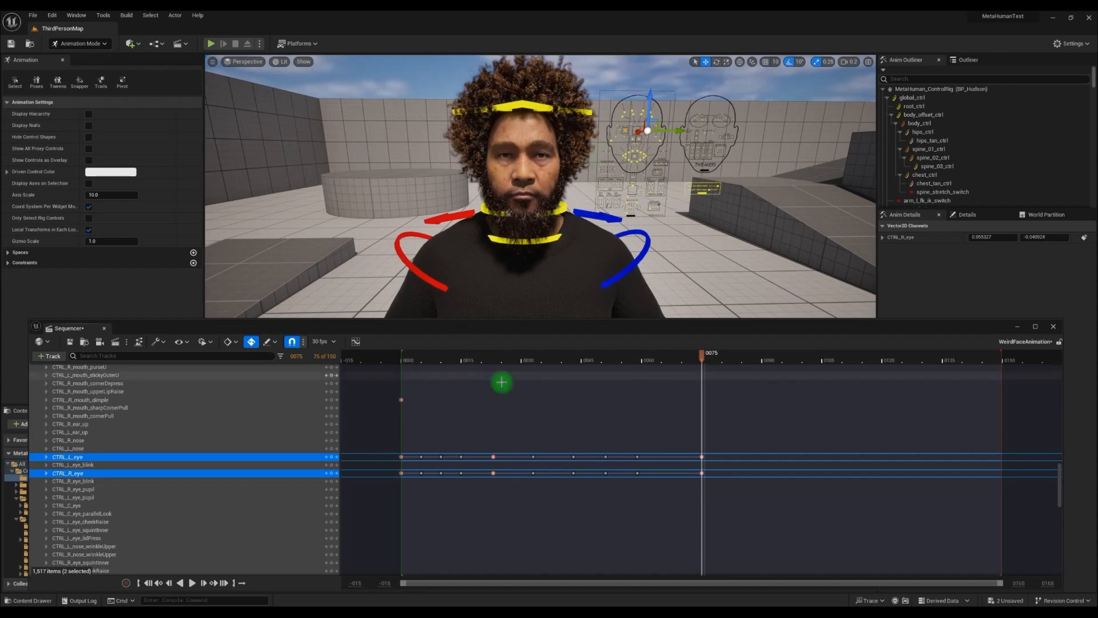
Shift both eye controls sideways in the negative direction at frame 83
click(678, 356)
click(702, 456)
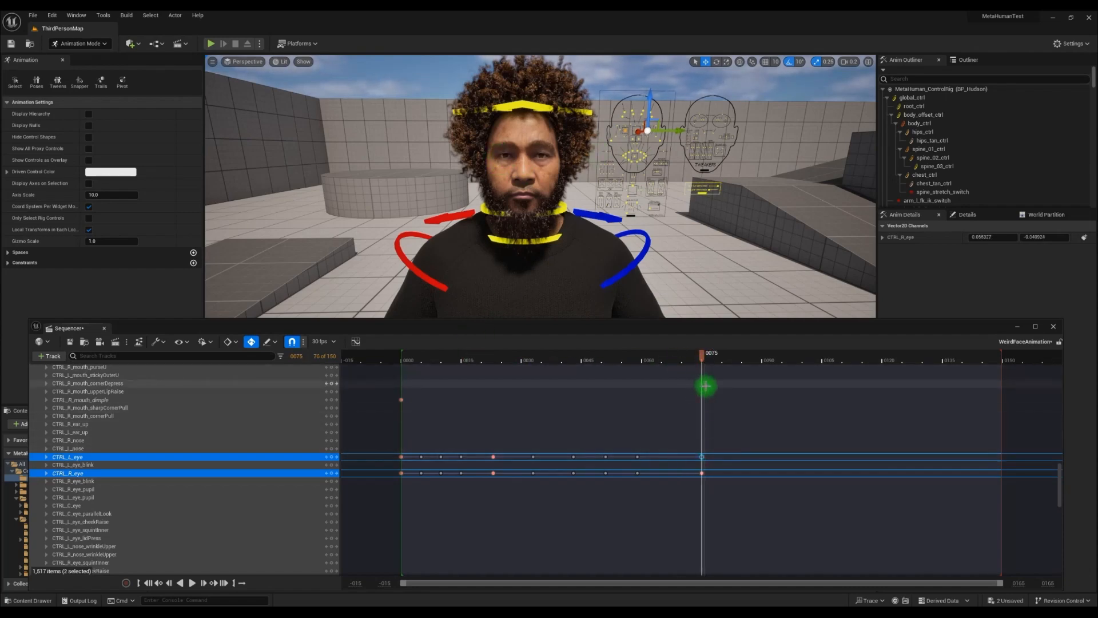
drag(703, 357, 734, 358)
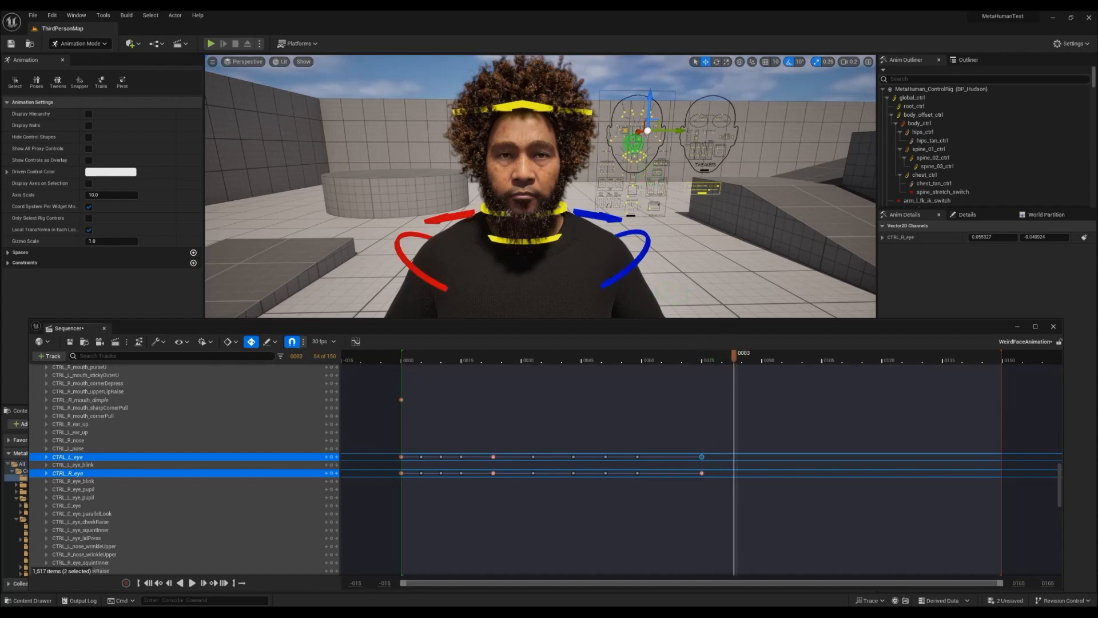
drag(679, 131, 668, 131)
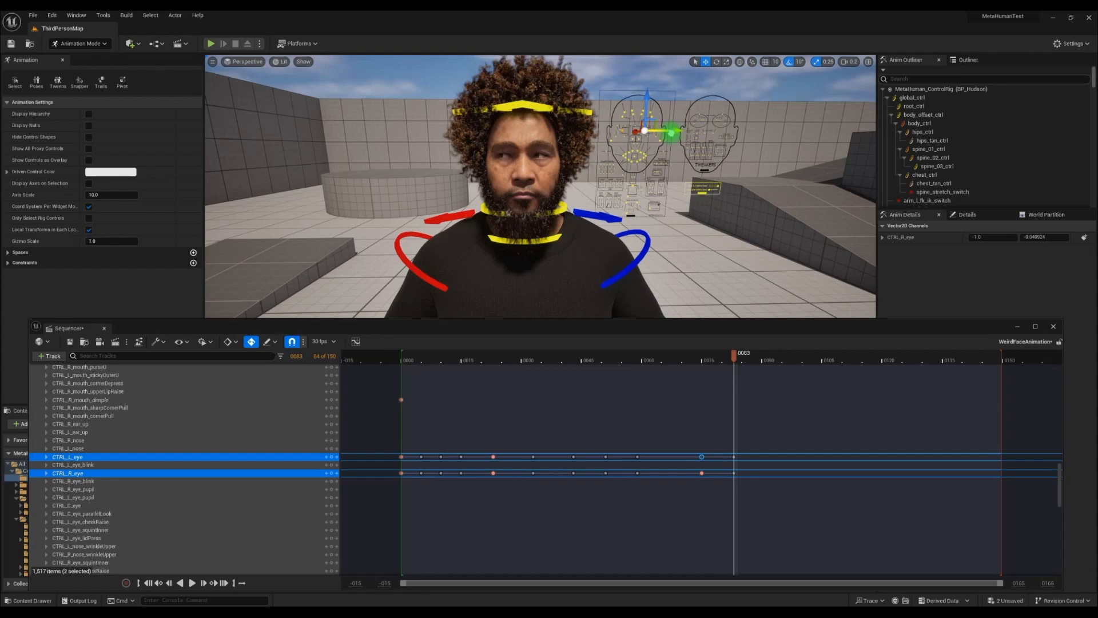
Select only the CTRL_R_eye control on the face board and shift it sideways to -1.0 at frame 90
right_drag(661, 170, 662, 186)
key(w)
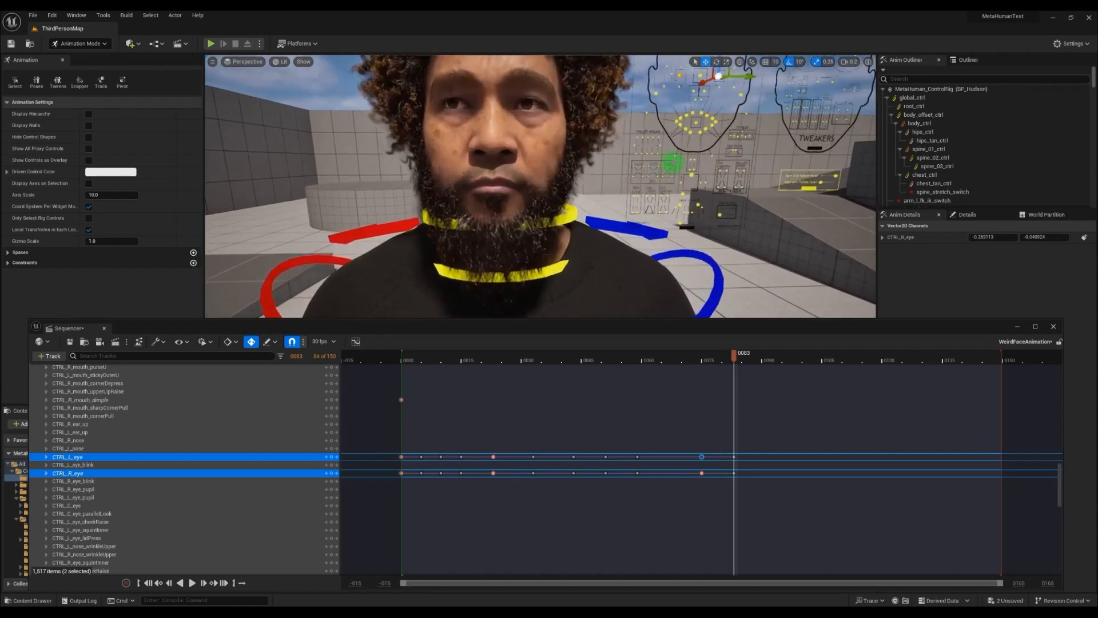
click(685, 92)
click(679, 75)
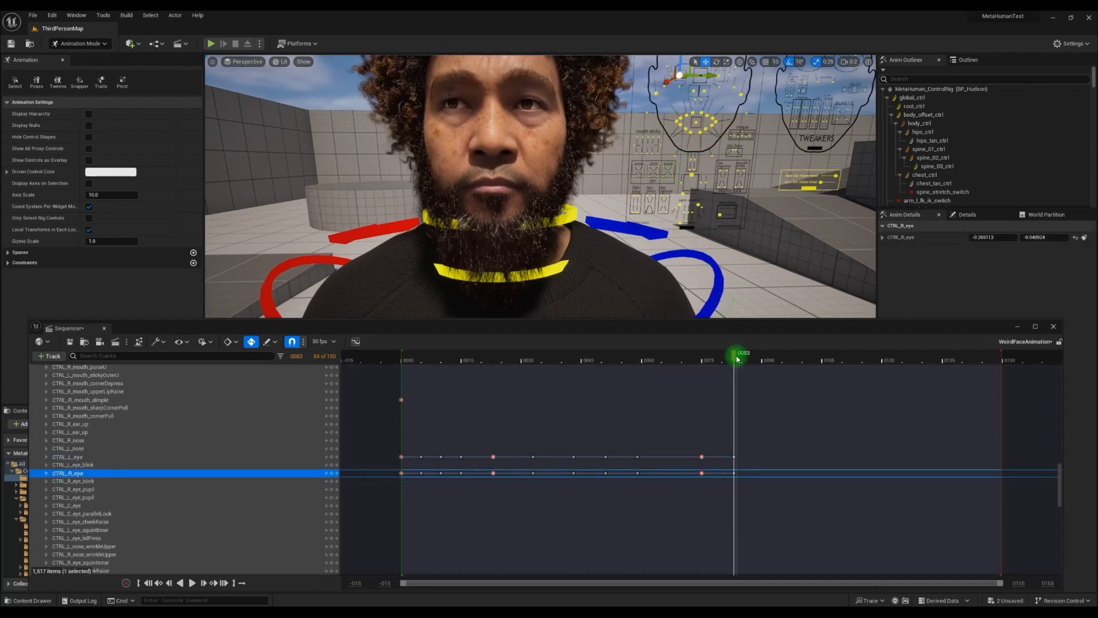
drag(735, 361, 762, 360)
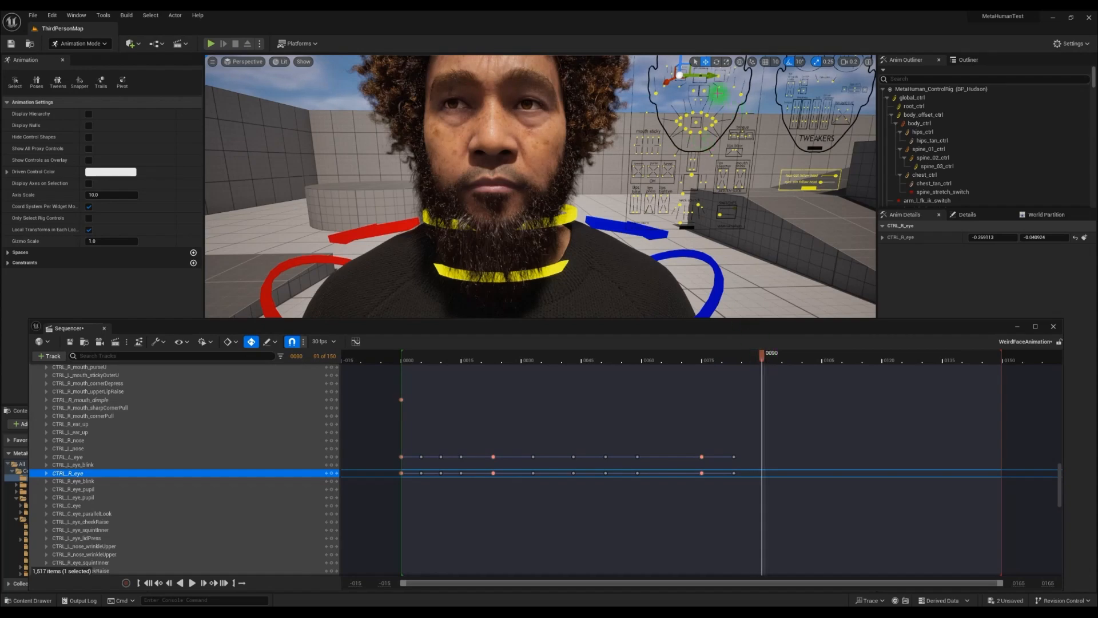
drag(712, 76, 696, 80)
Key CTRL_R_eye at 1.0 sideways and 1.0 vertically at frame 99
scroll(705, 216, down, 5)
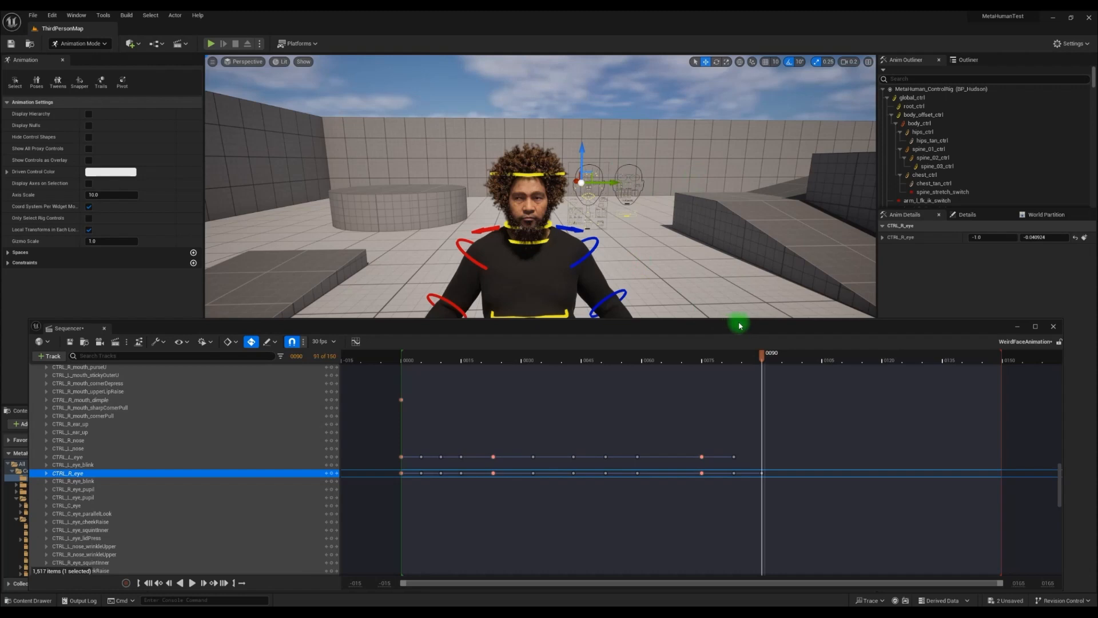
drag(764, 359, 798, 355)
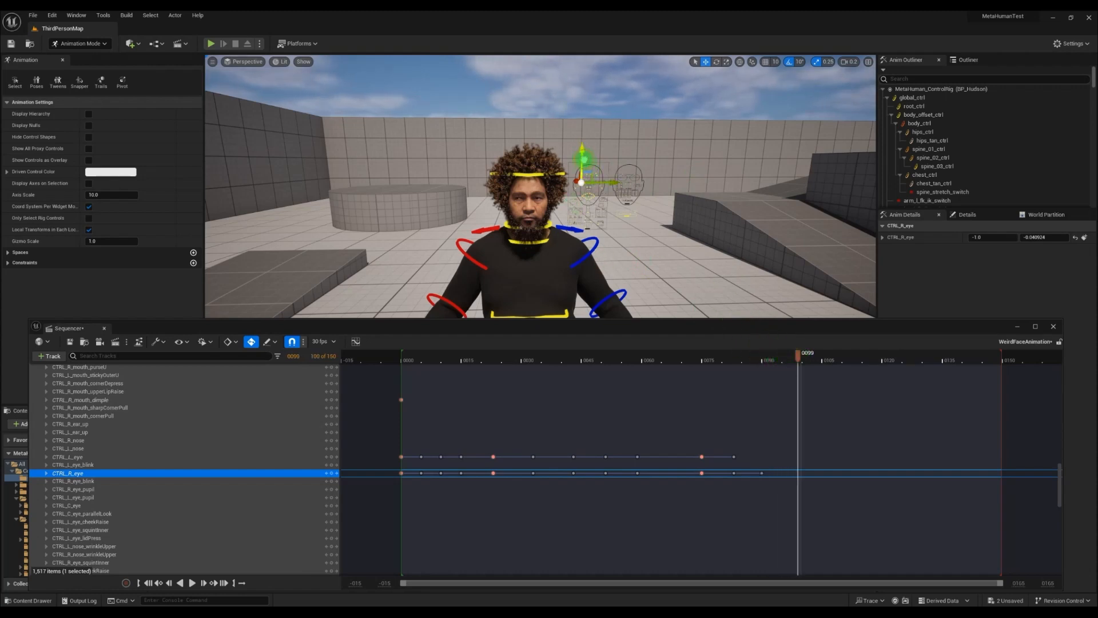
mouse_move(578, 217)
right_down()
mouse_move(574, 228)
mouse_move(586, 213)
right_up()
scroll(583, 213, up, 5)
drag(610, 178, 601, 147)
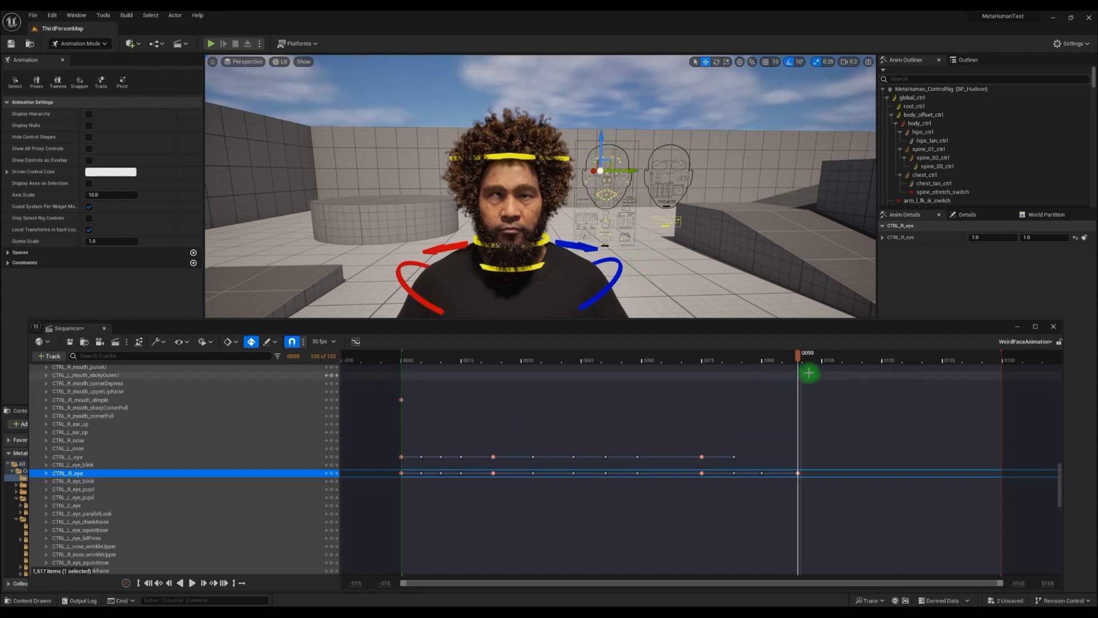
Shift CTRL_R_eye sideways to -1.0 at frame 107 and clear the control selection
drag(797, 355, 830, 355)
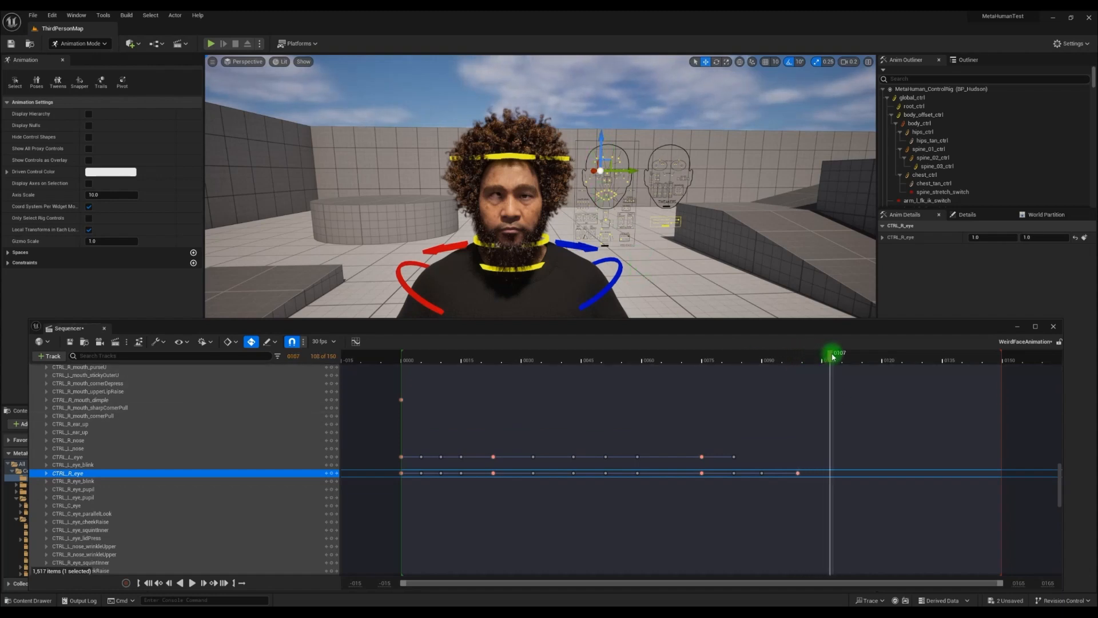
drag(632, 169, 624, 170)
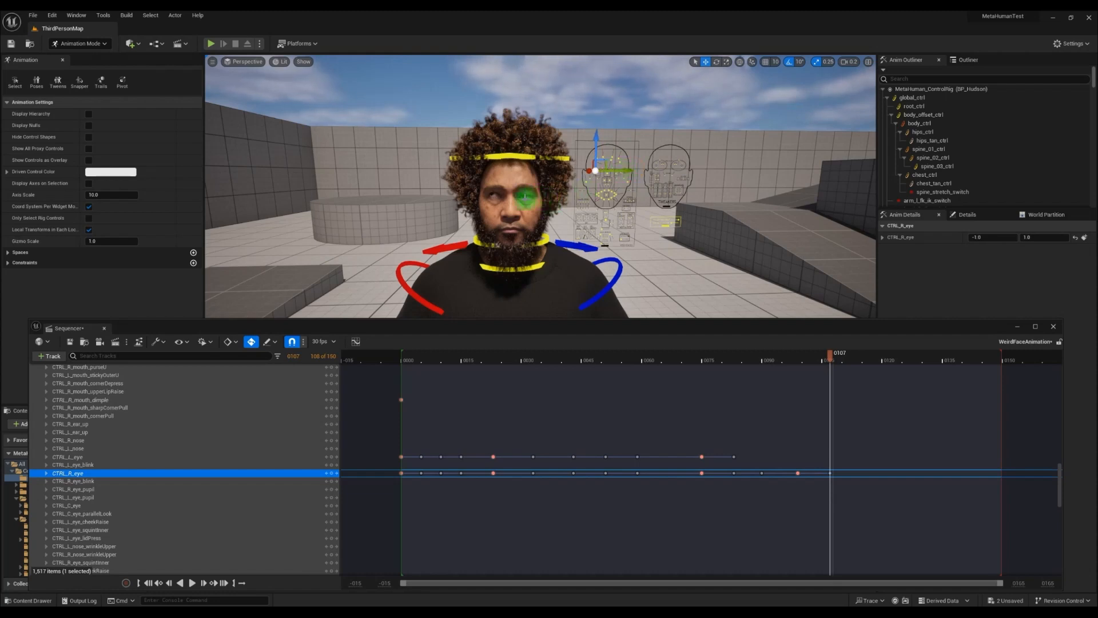
click(639, 167)
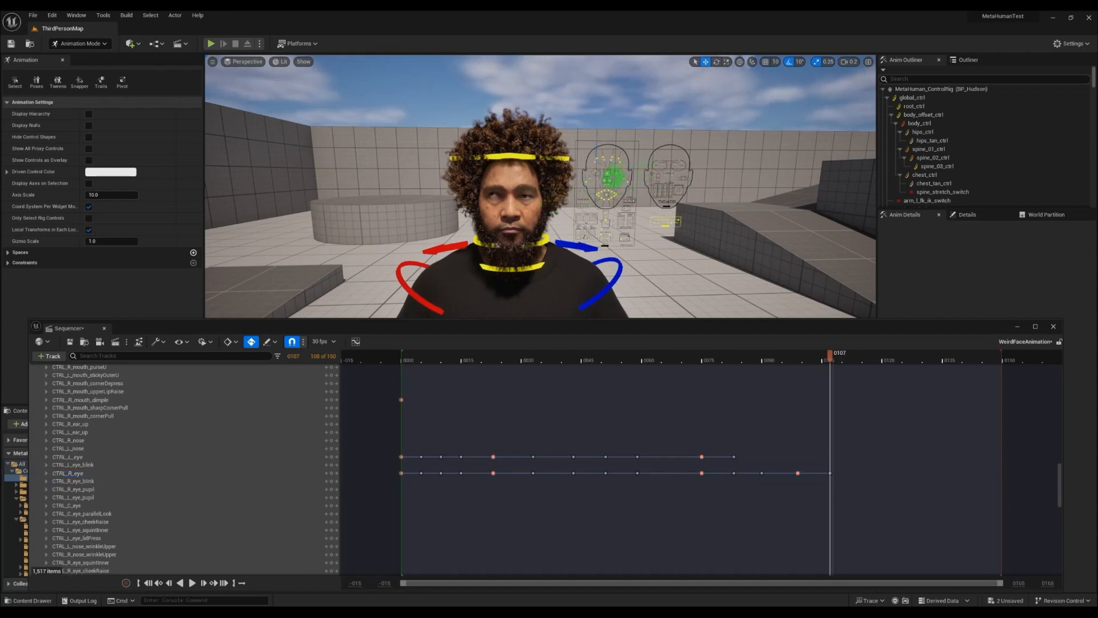
Play the finished face animation, scrub back to frame 1, and save the level sequence
click(731, 360)
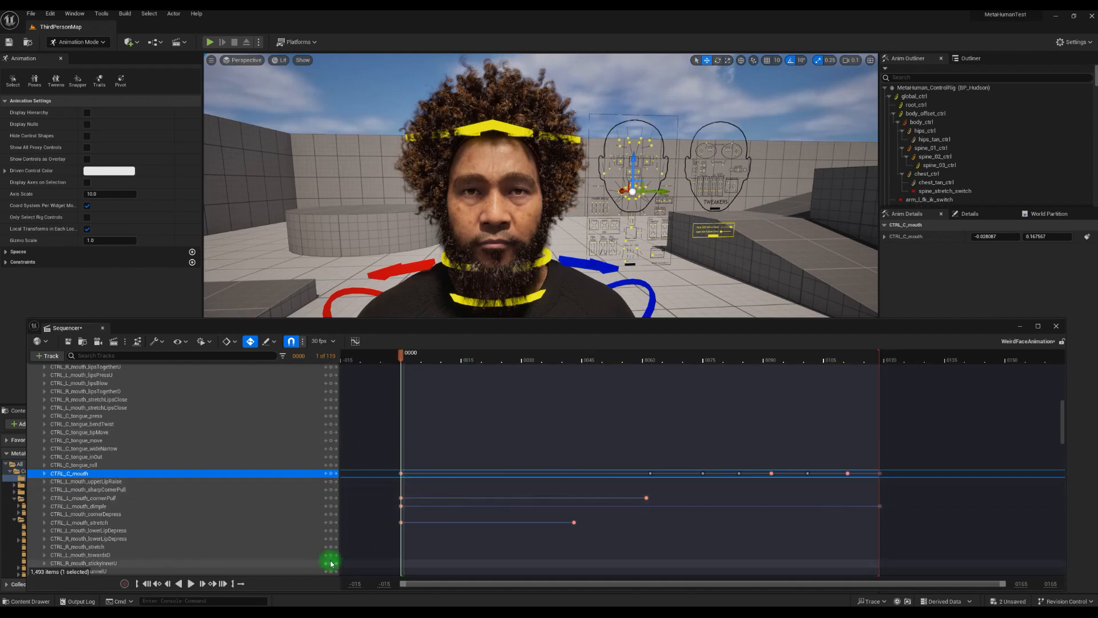
click(192, 583)
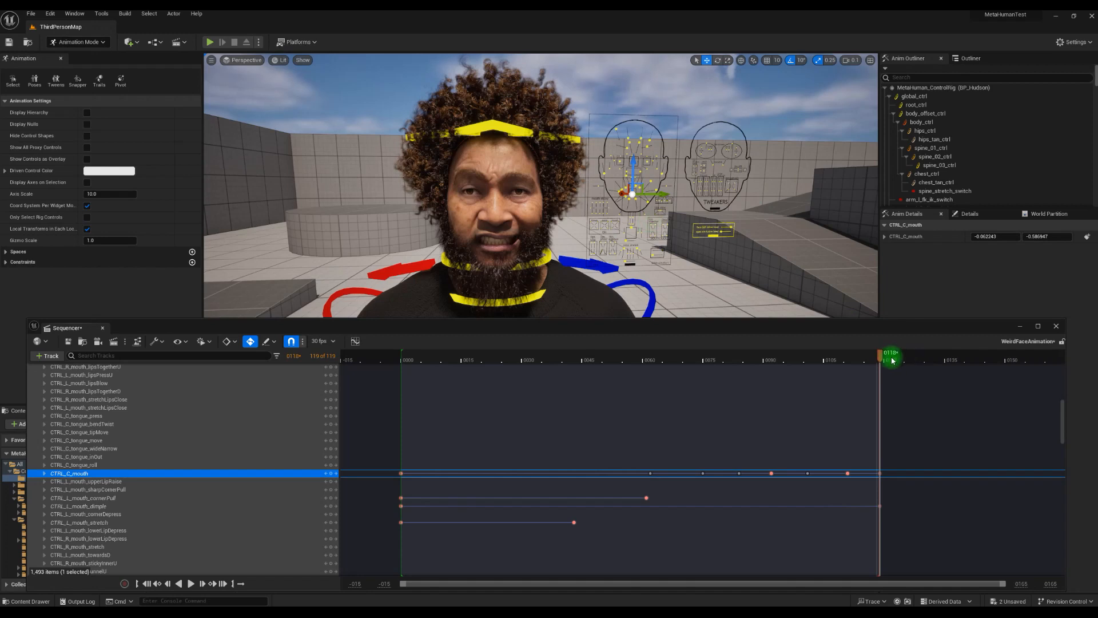
drag(883, 358, 410, 378)
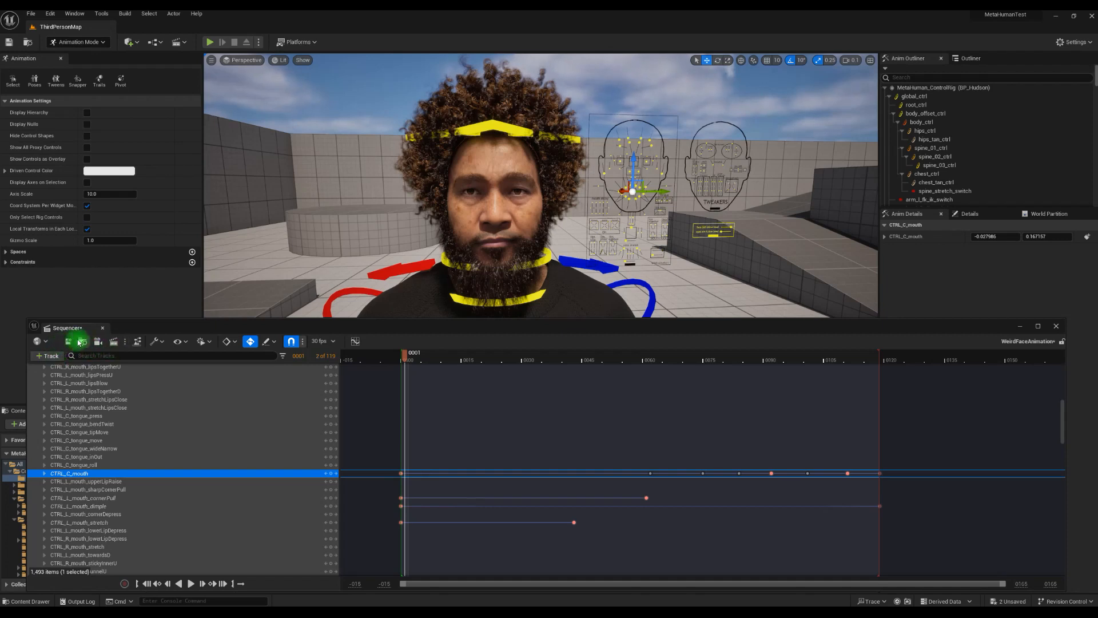
click(69, 342)
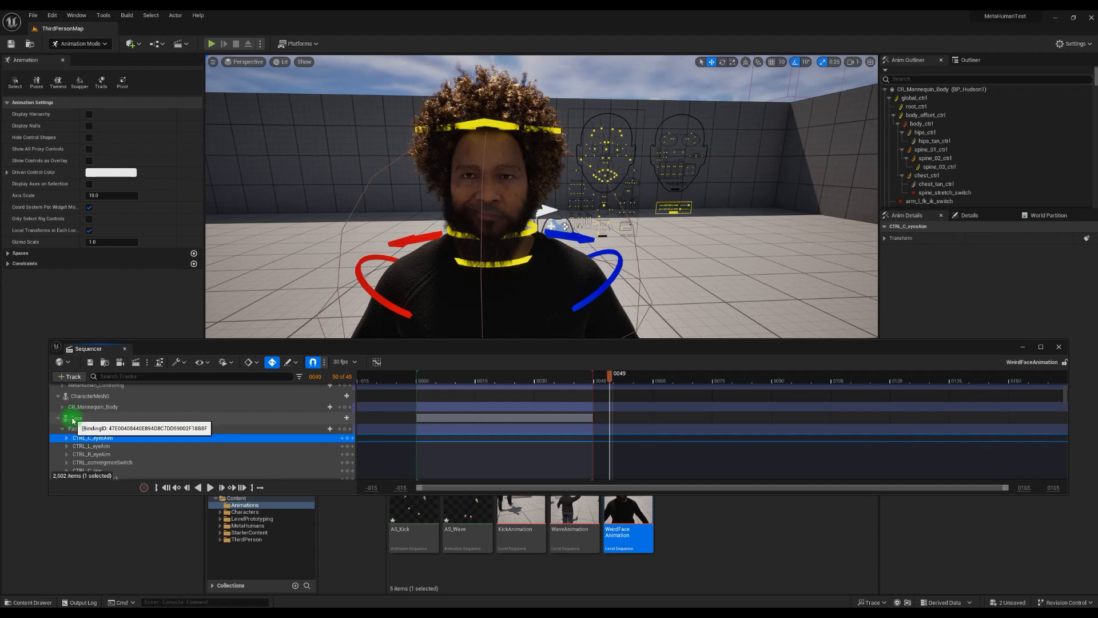
Bake the Face track to an animation sequence named AS_WeirdFace in the Content/Animations folder with the default export options
right_click(73, 421)
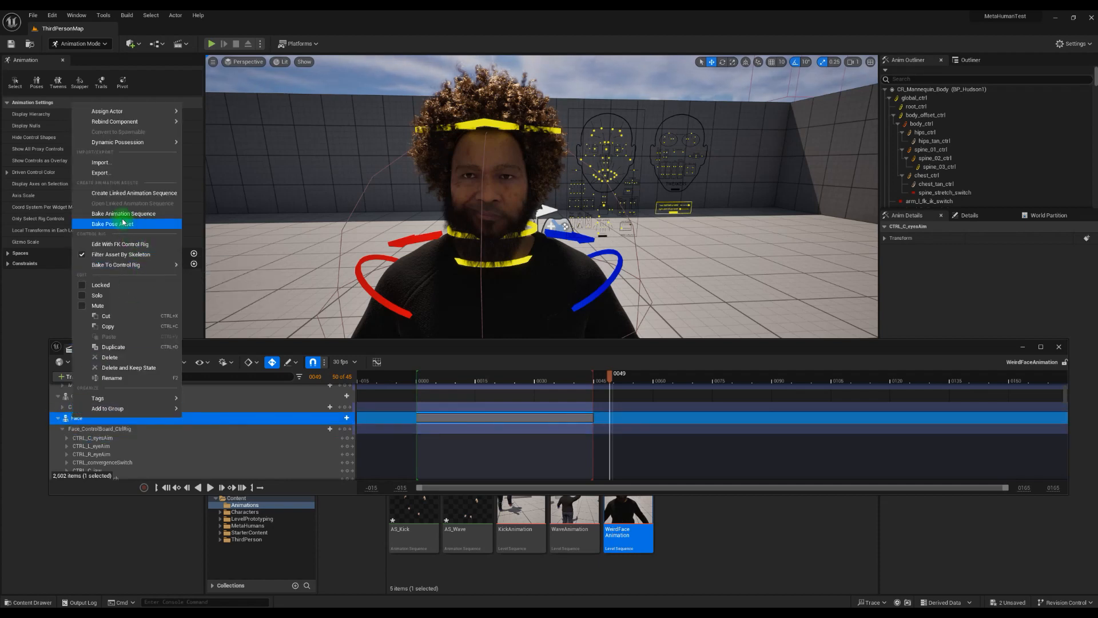
click(142, 214)
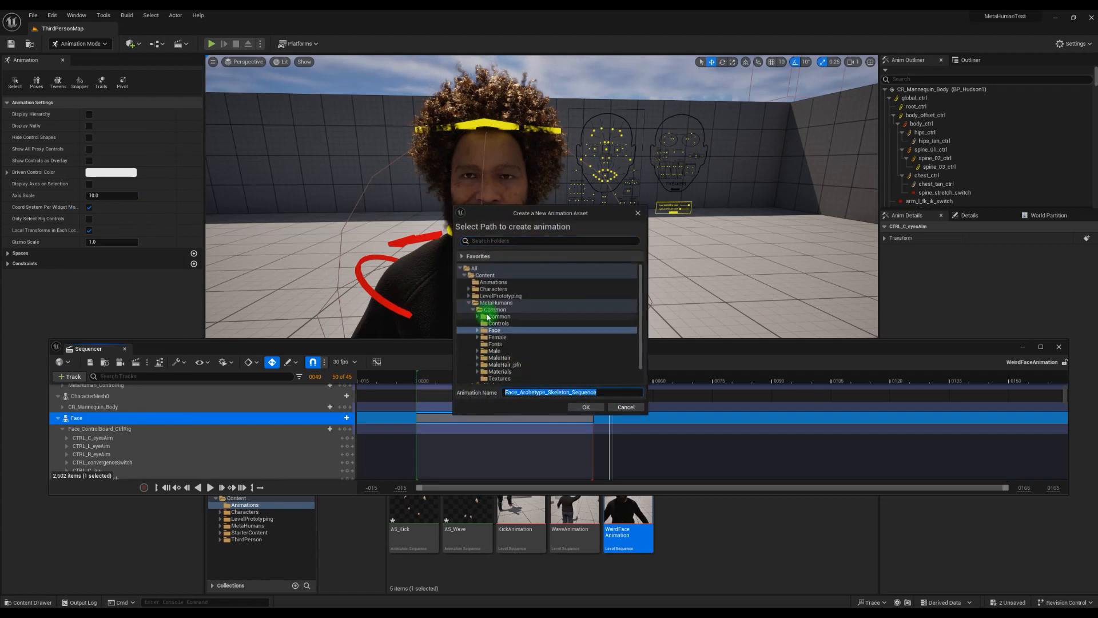
click(494, 282)
drag(608, 392, 467, 384)
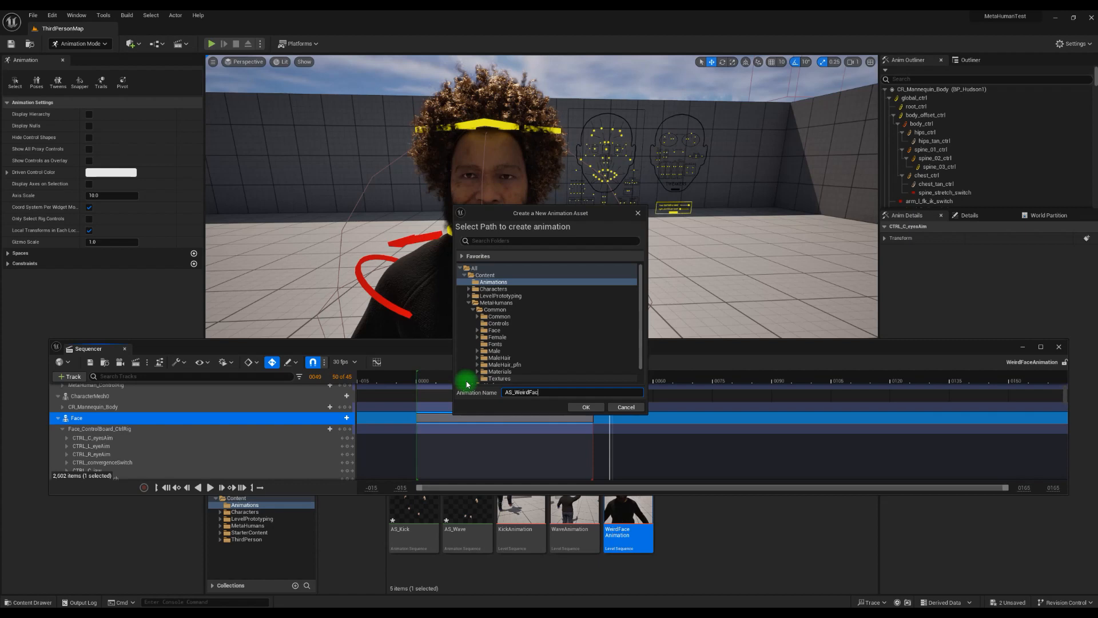
click(580, 411)
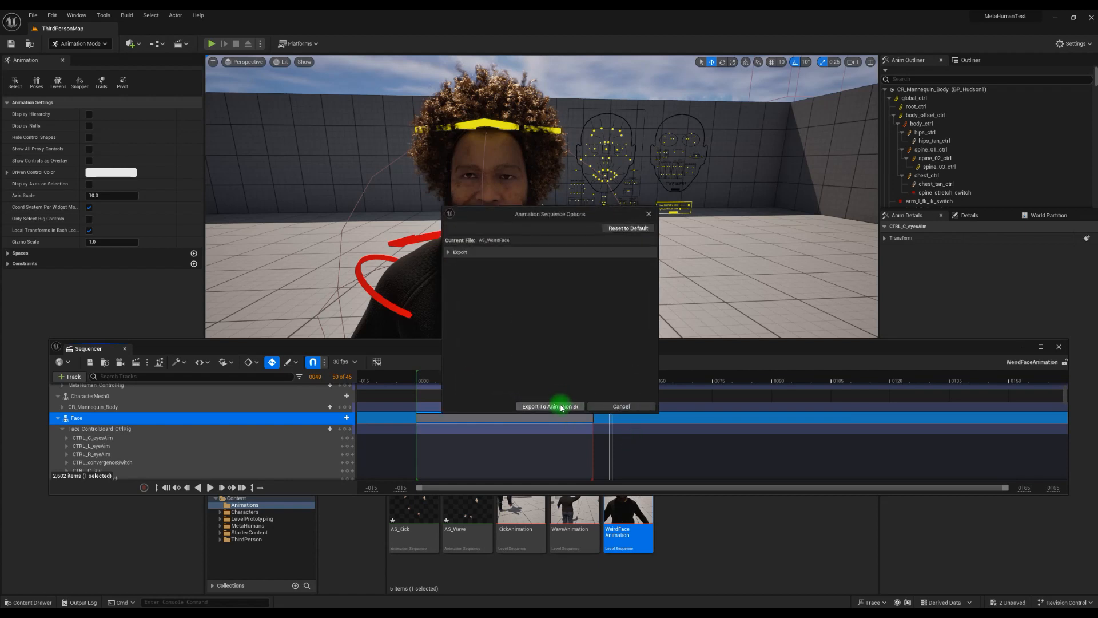
click(550, 406)
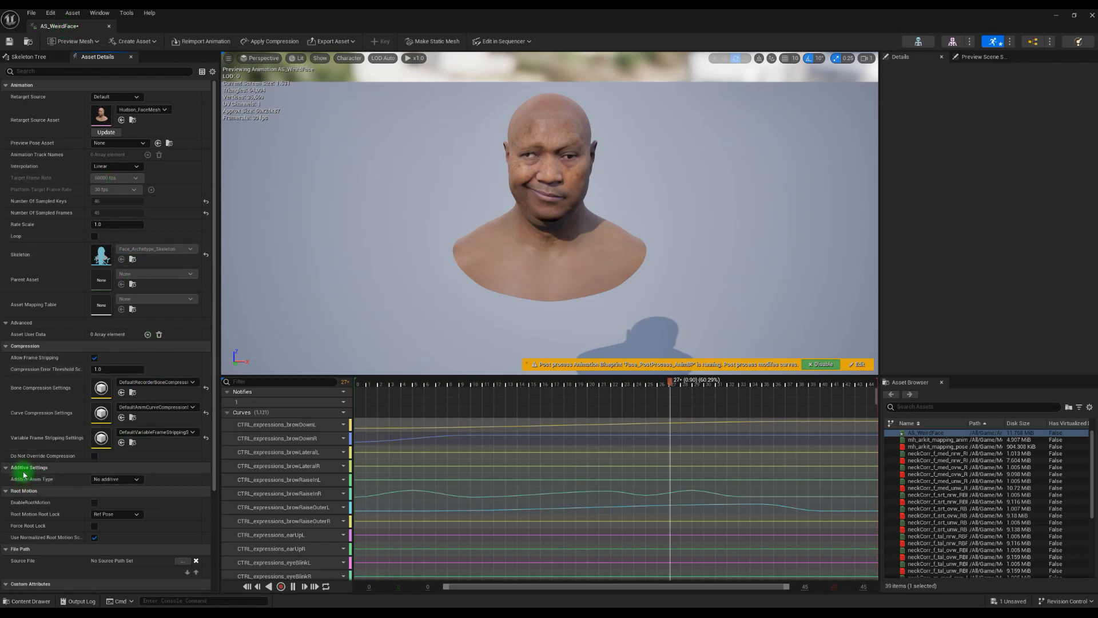
Set AS_WeirdFace's additive type to Mesh Space with Frame from this animation as the base pose, and save the asset
click(118, 479)
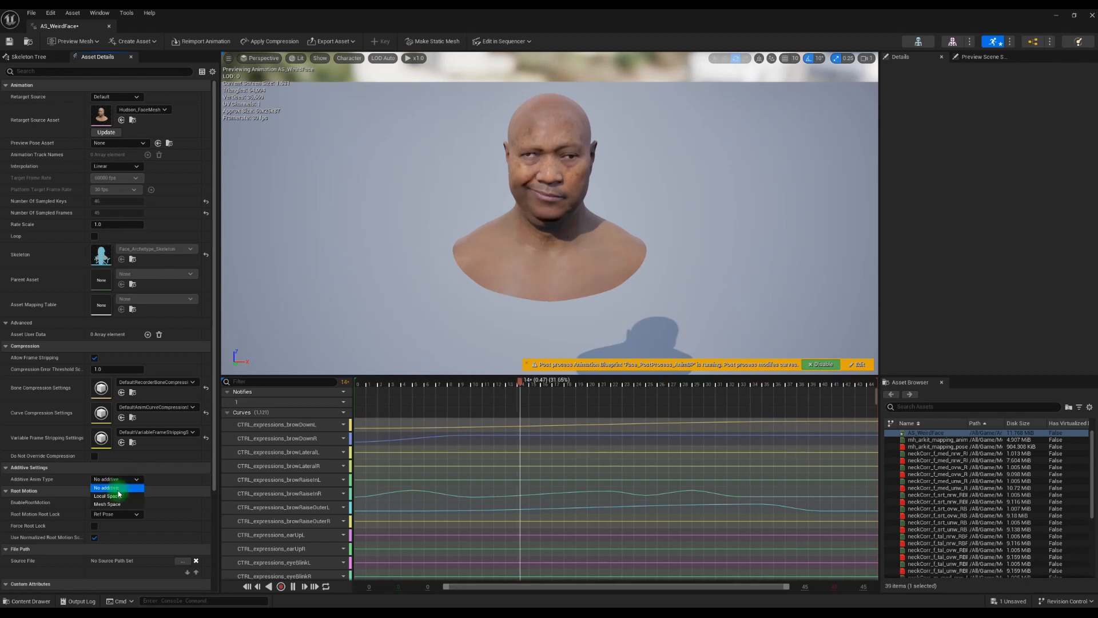
click(112, 507)
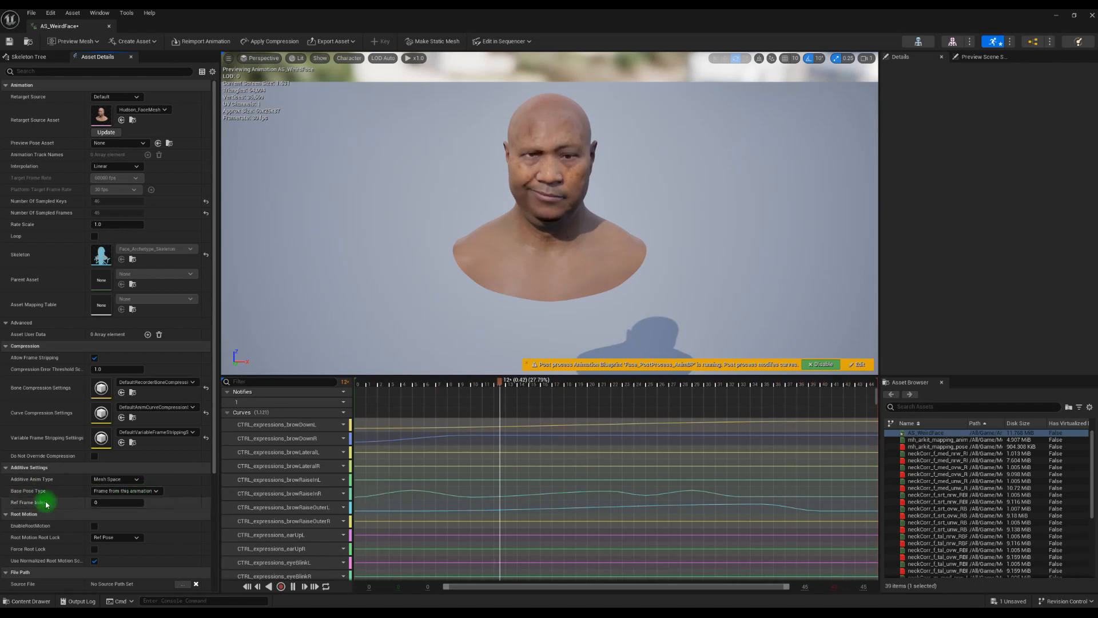
click(8, 42)
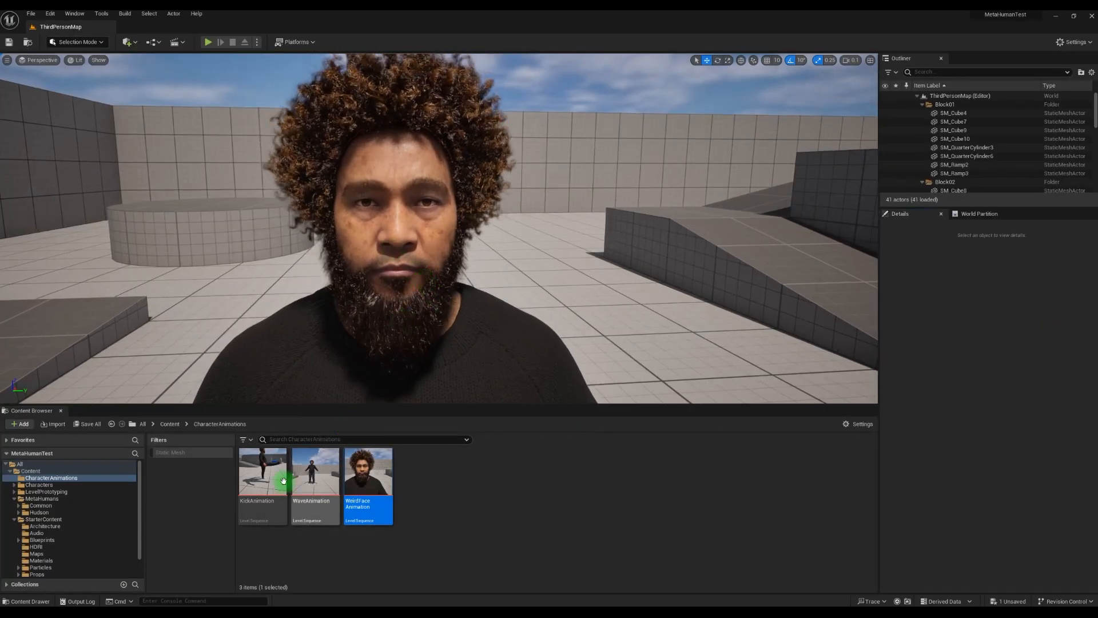
Review the whole MetaHuman in the level and the KickAnimation, WaveAnimation and WeirdFaceAnimation level sequences in the CharacterAnimations folder
mouse_move(271, 482)
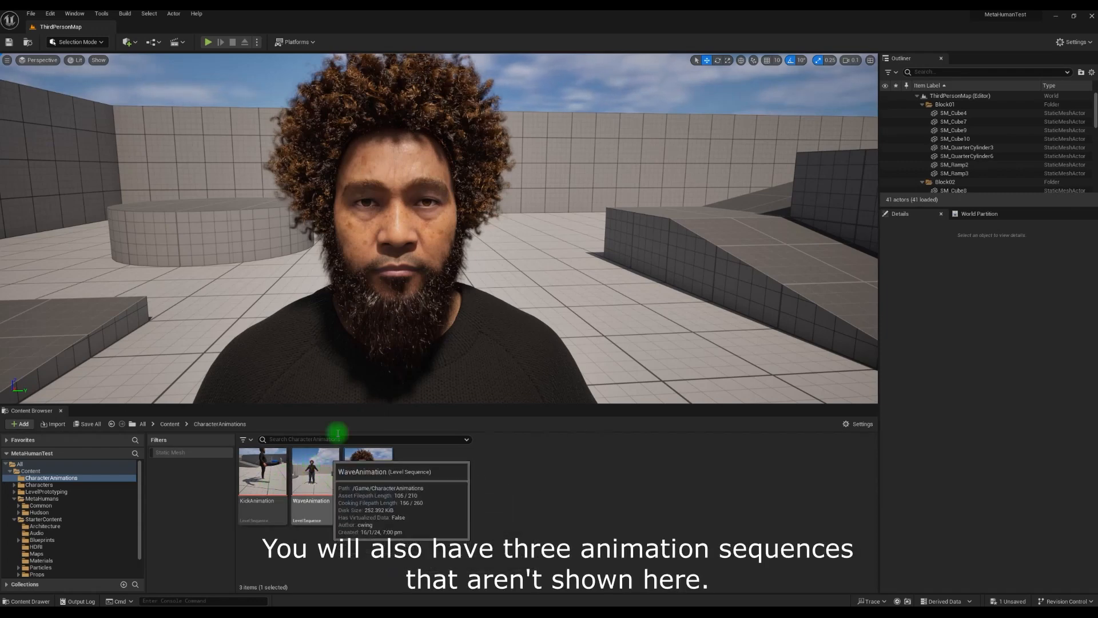
scroll(482, 352, down, 3)
right_drag(530, 328, 526, 331)
middle_drag(525, 331, 506, 377)
scroll(539, 313, down, 3)
mouse_move(559, 272)
middle_down()
mouse_move(553, 299)
mouse_move(554, 252)
middle_up()
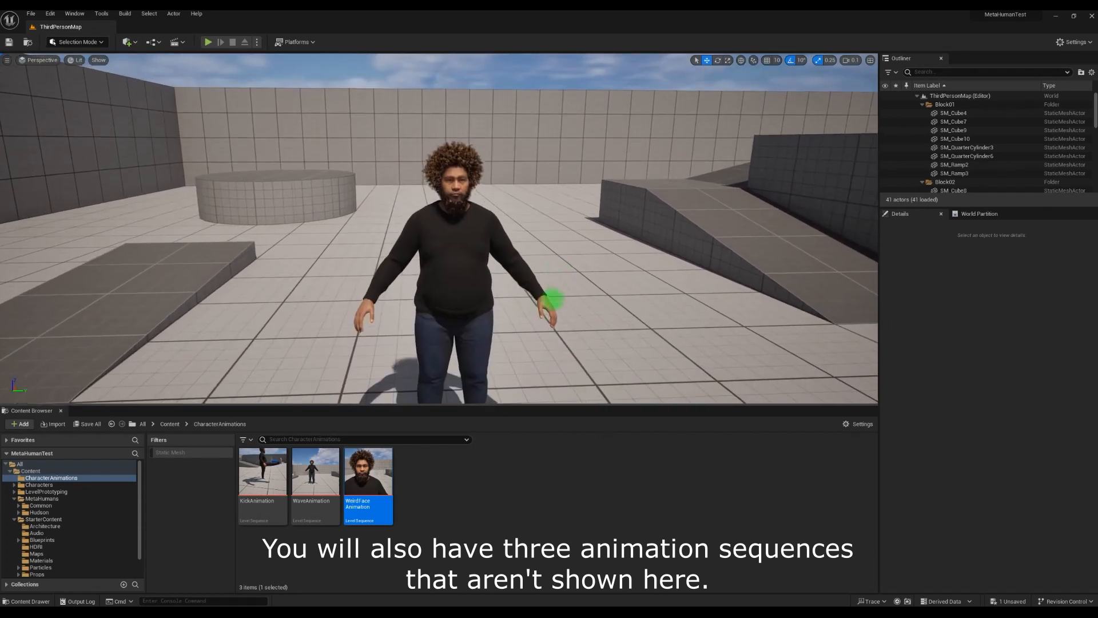
scroll(556, 277, down, 3)
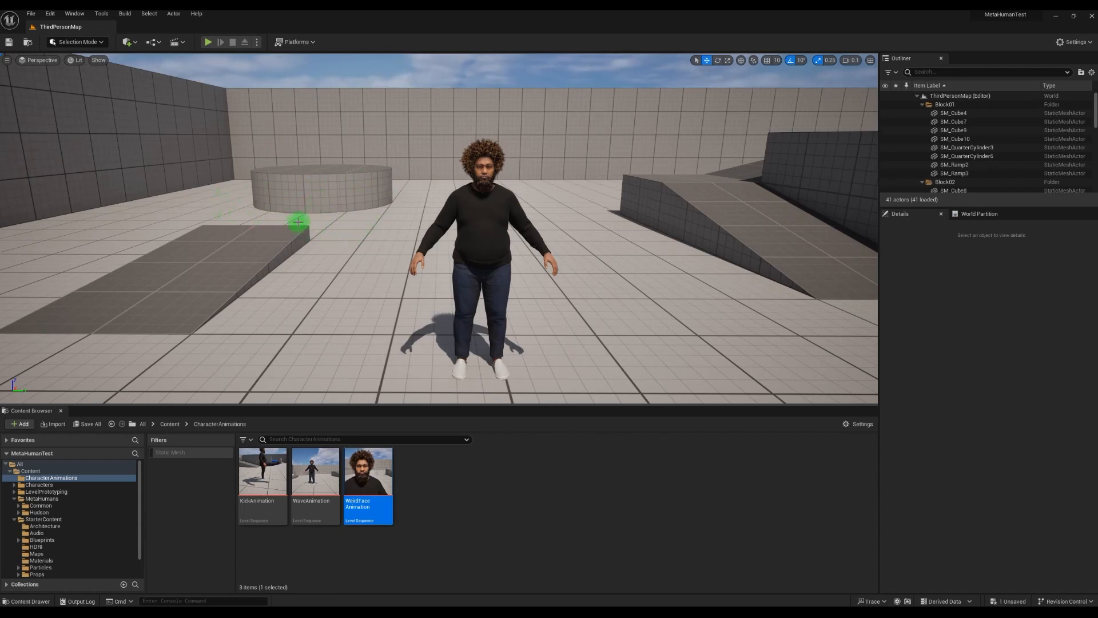
click(266, 475)
click(305, 466)
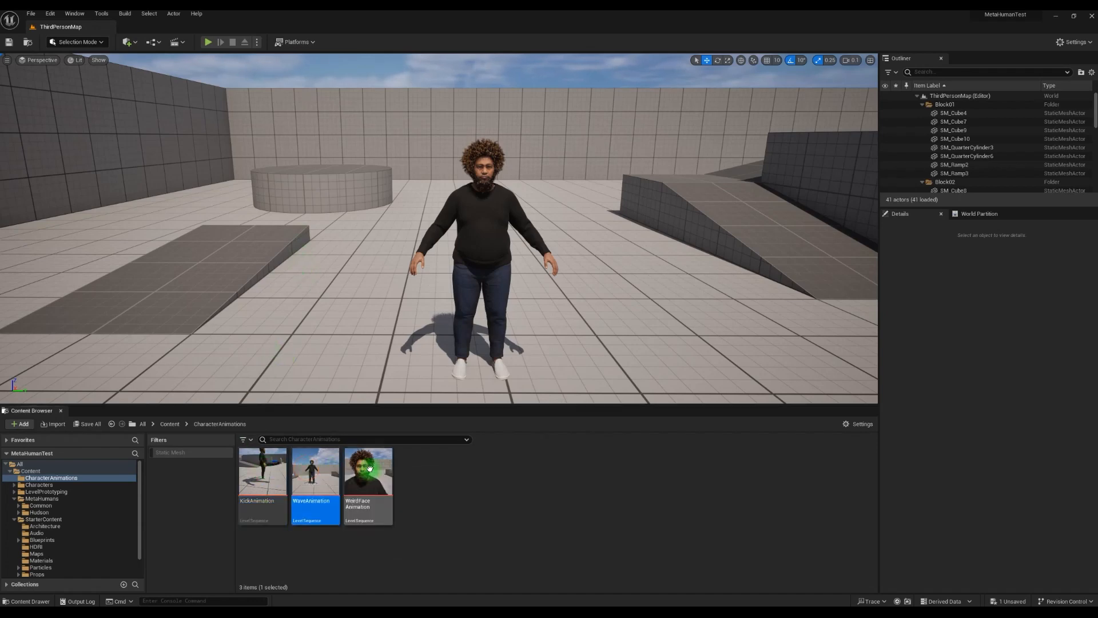
click(364, 466)
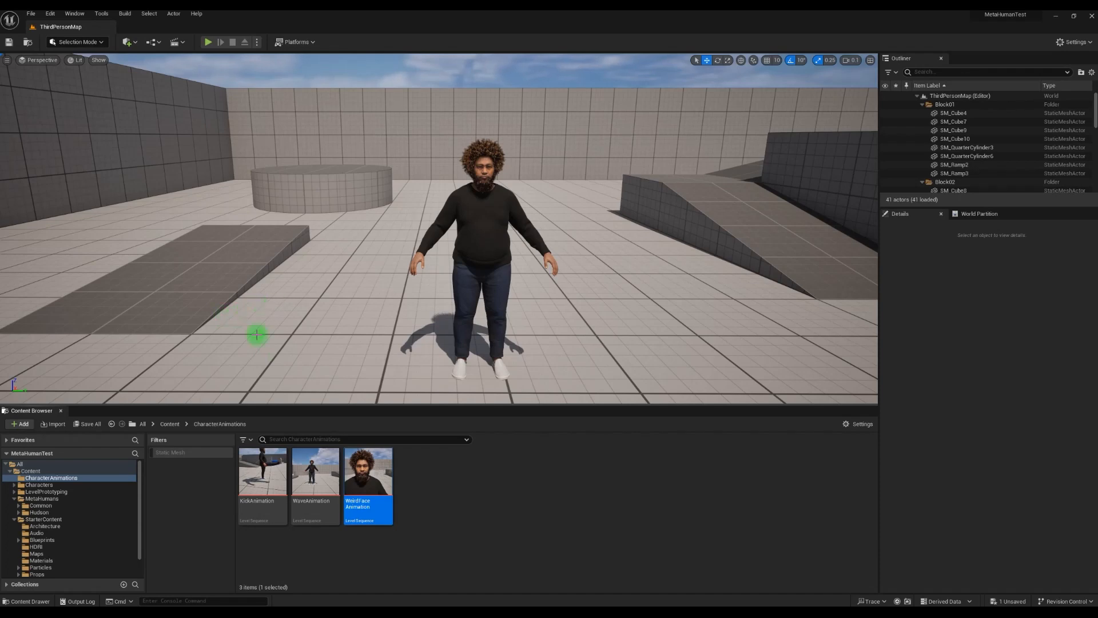
click(273, 480)
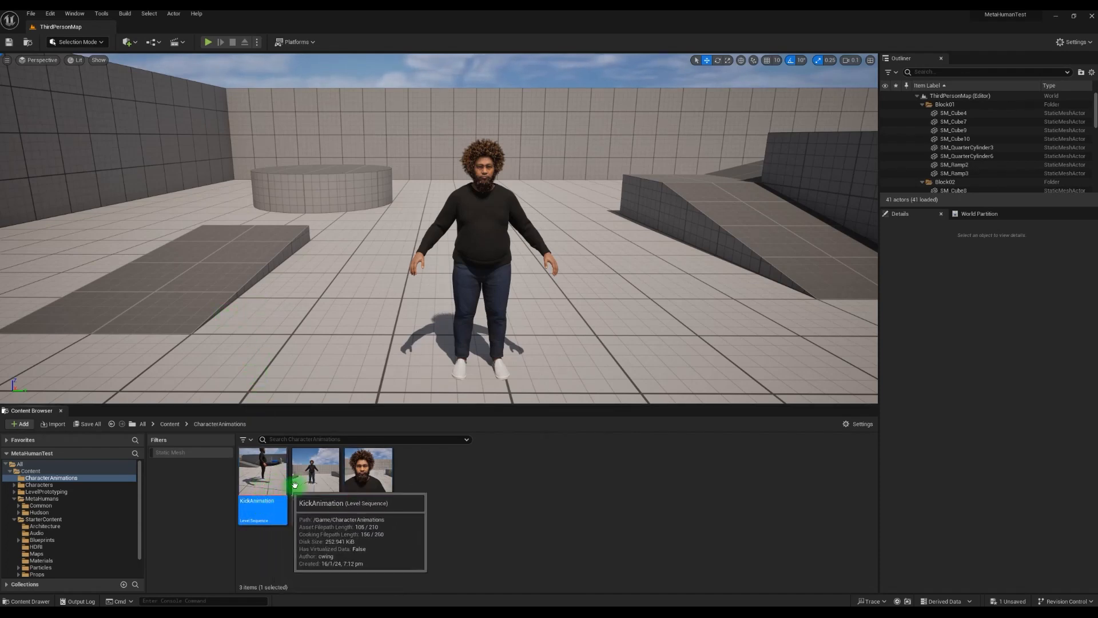
click(309, 481)
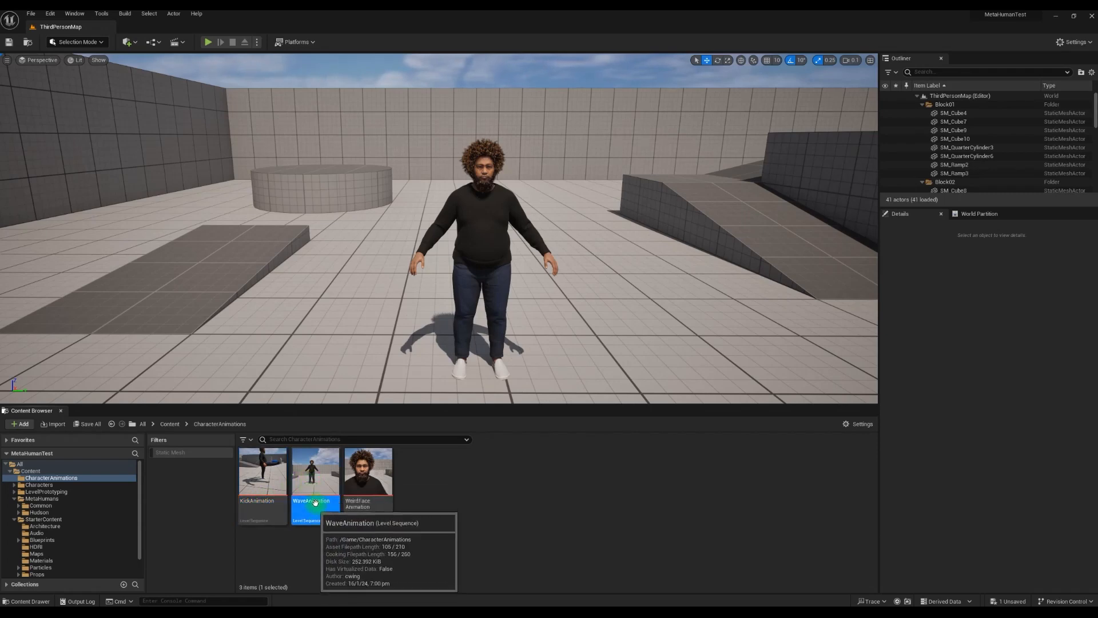
click(352, 502)
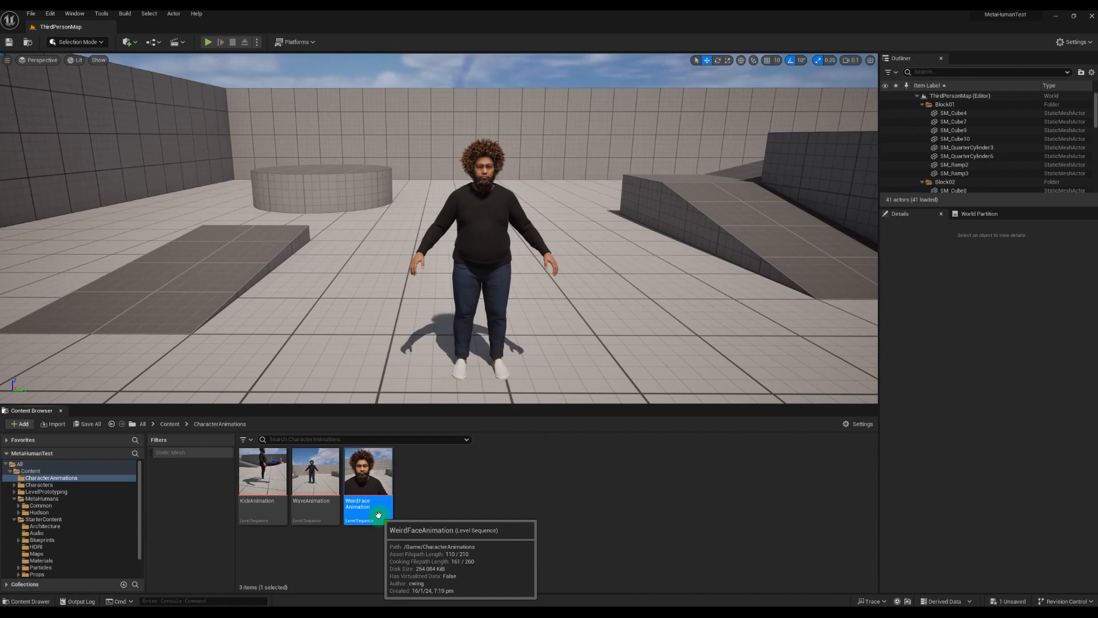
click(271, 481)
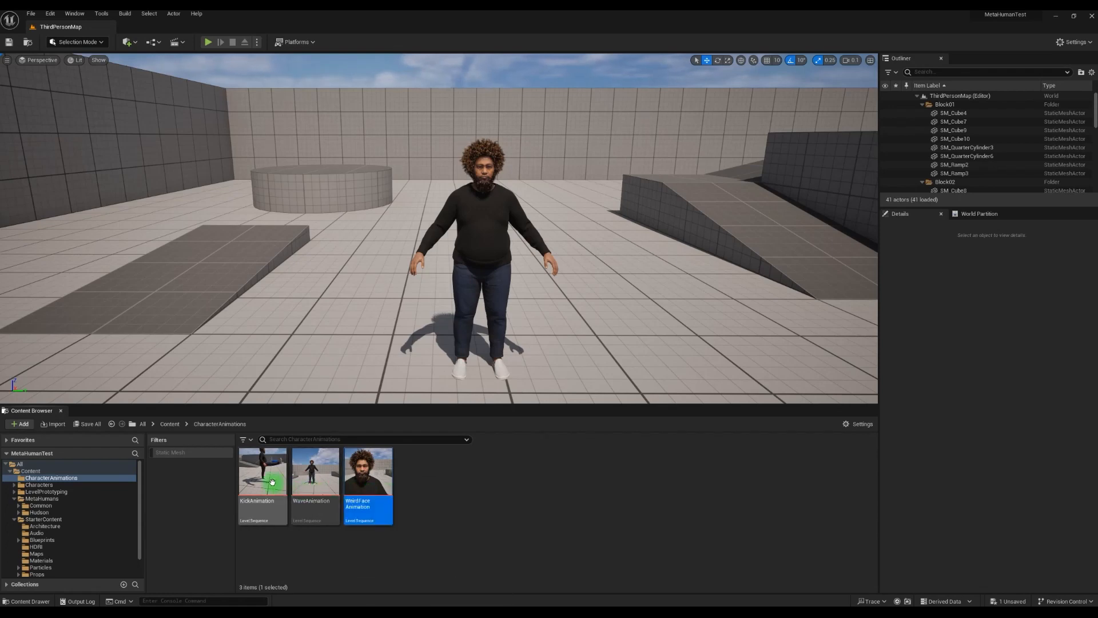